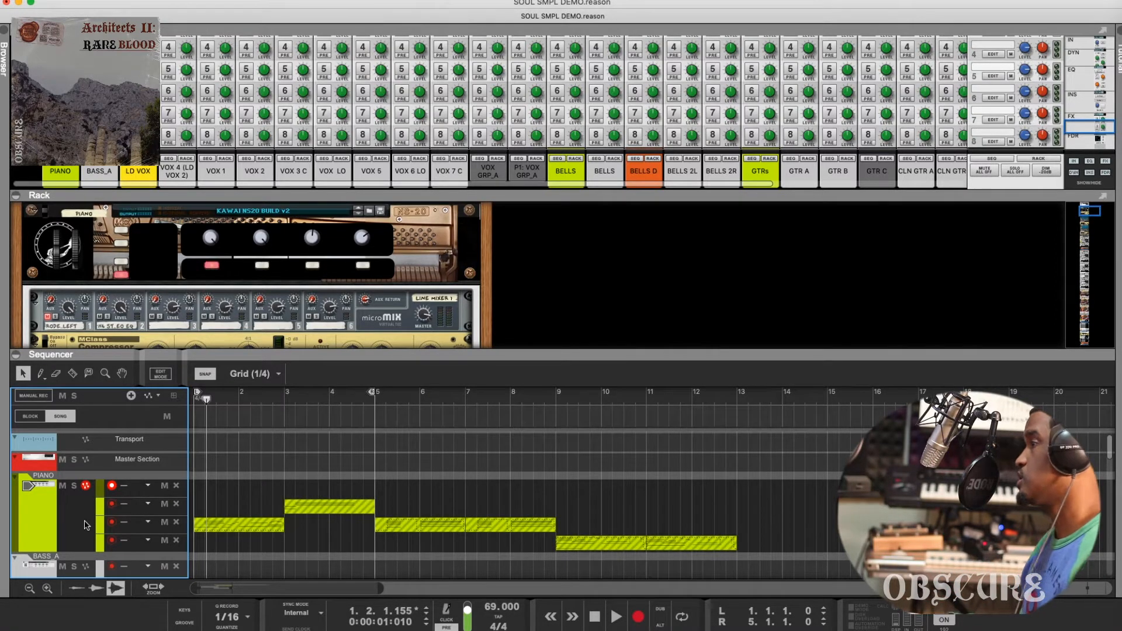
Step: Unmute the two PIANO clips covering bars 1 to 5 and play them from the start
key(space)
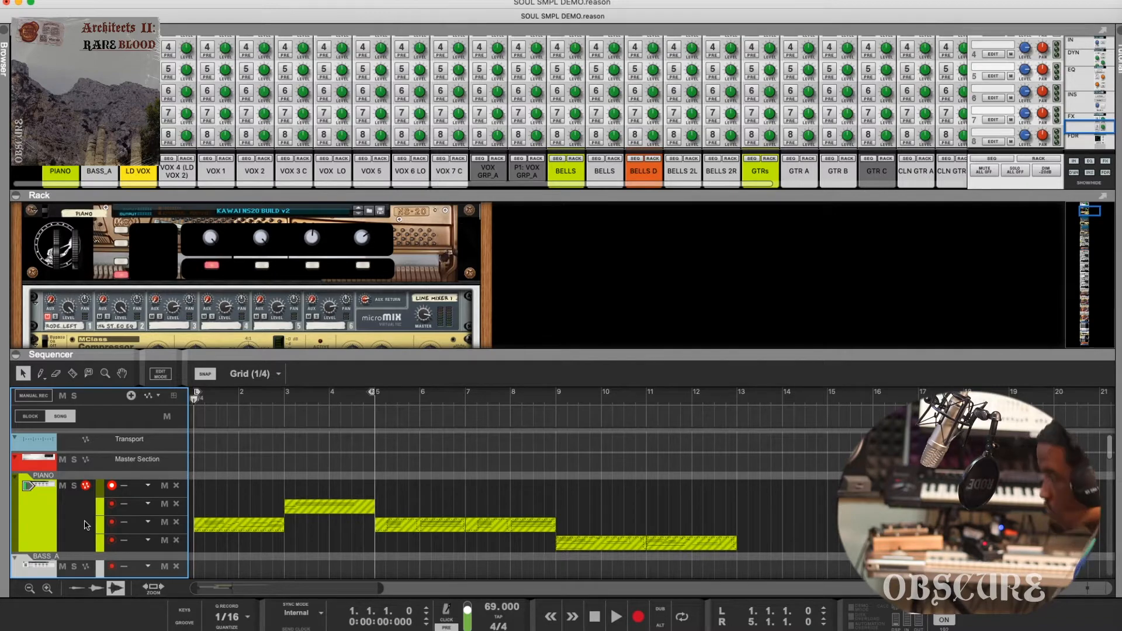
drag(340, 485, 253, 538)
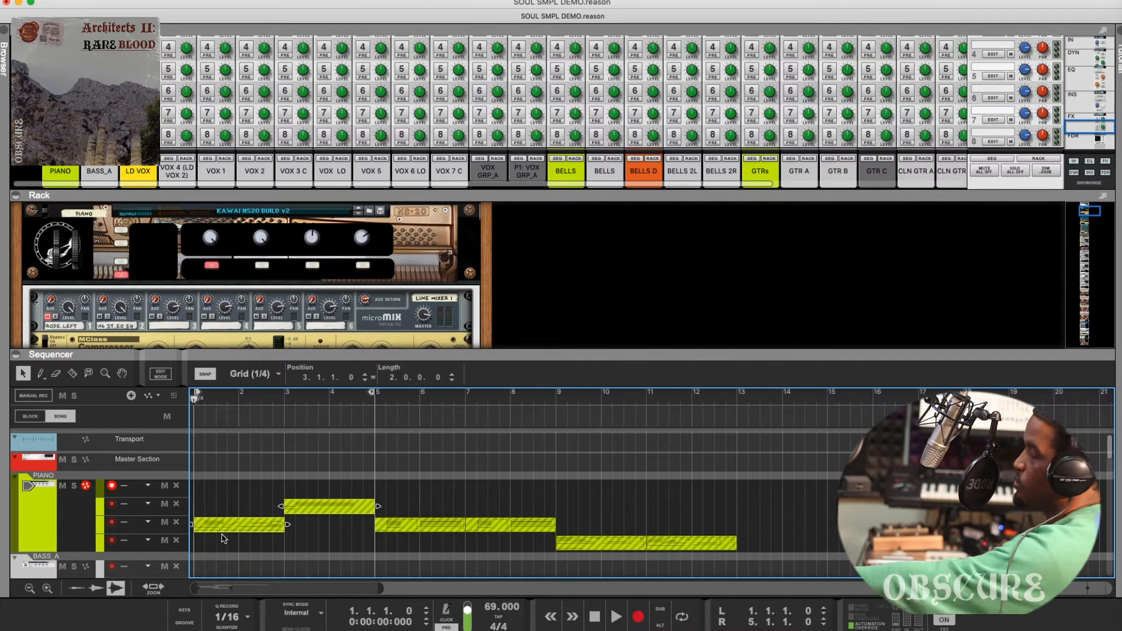
key(m)
key(space)
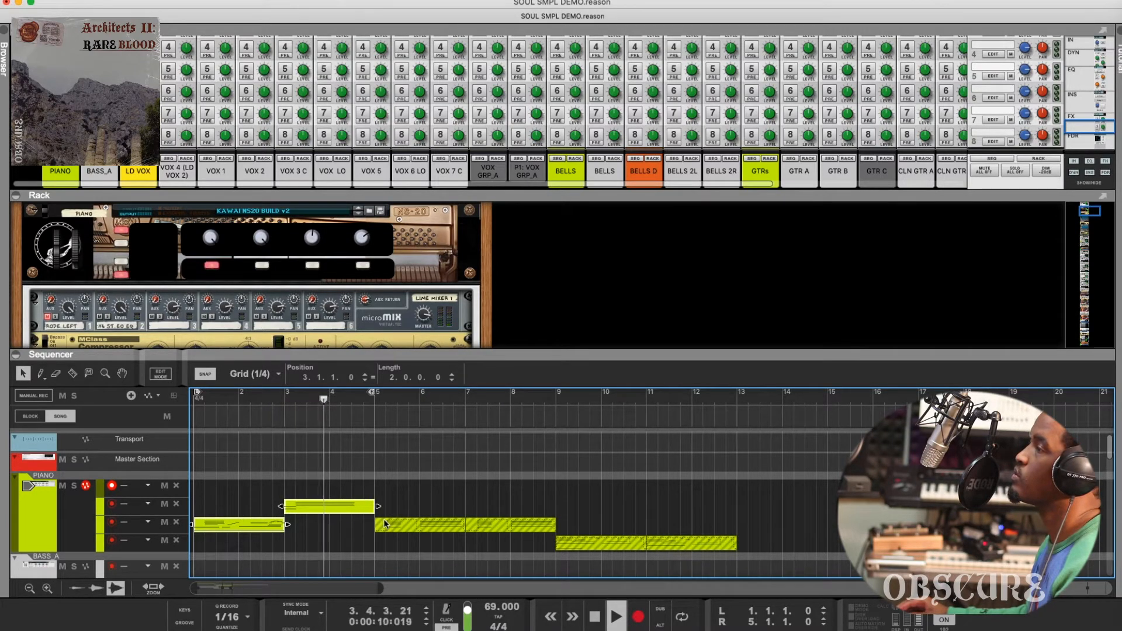
Step: Stop playback and unmute the PIANO clips between bars 5 and 9
click(412, 525)
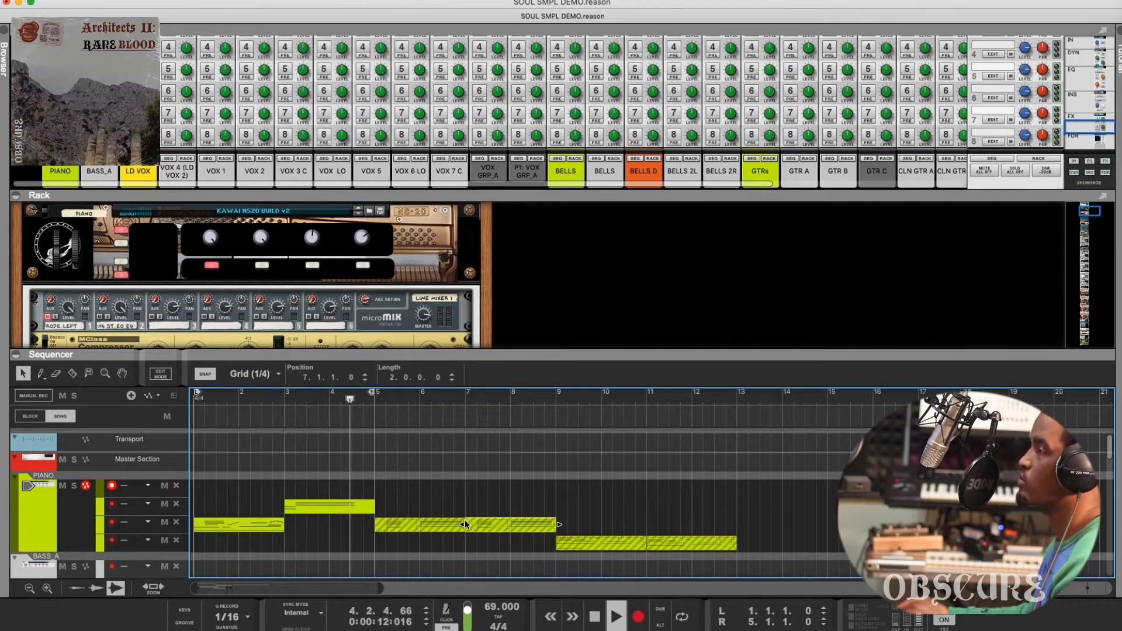
key(space)
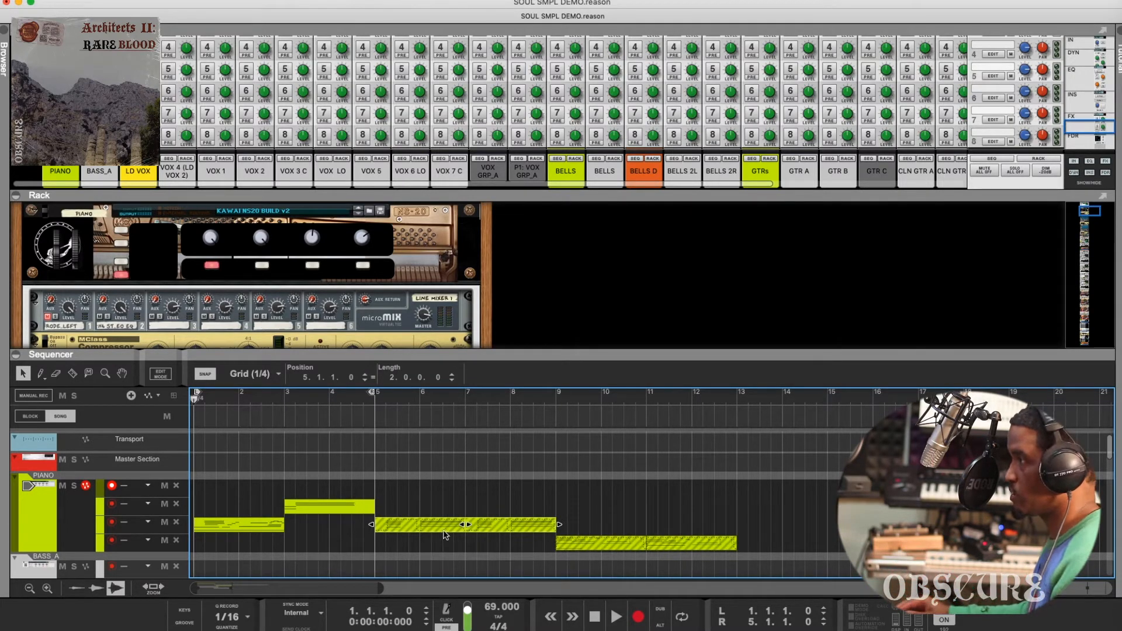
key(m)
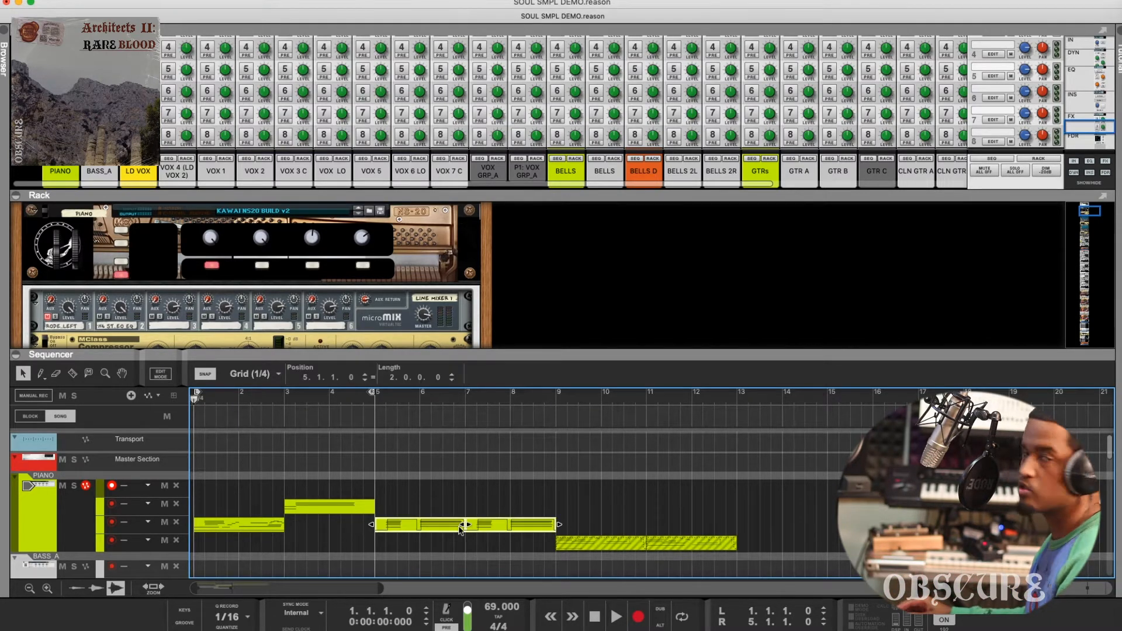
Step: Select all the unmuted PIANO clips and set the left and right locators around them, from bar 1 to bar 9
shift+click(330, 506)
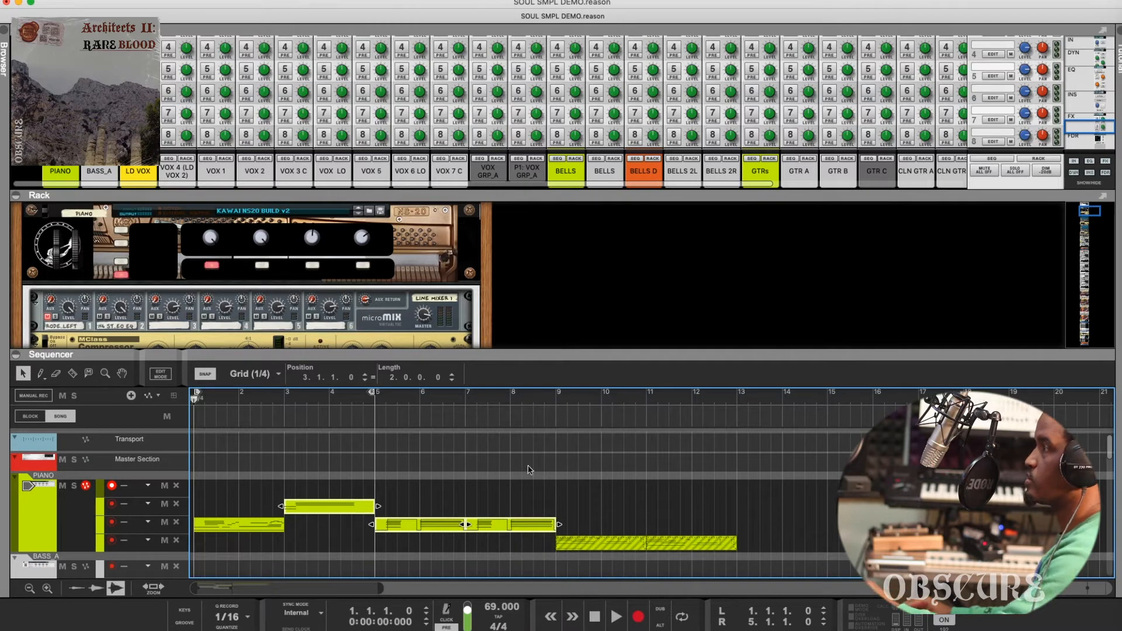
drag(518, 460, 193, 565)
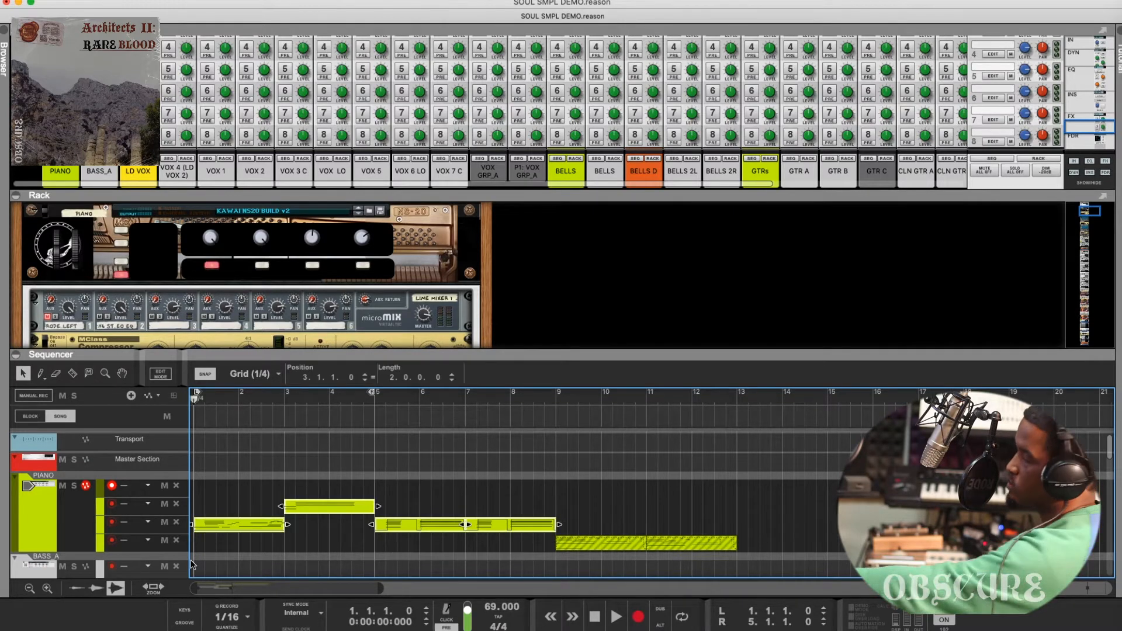
key(super+l)
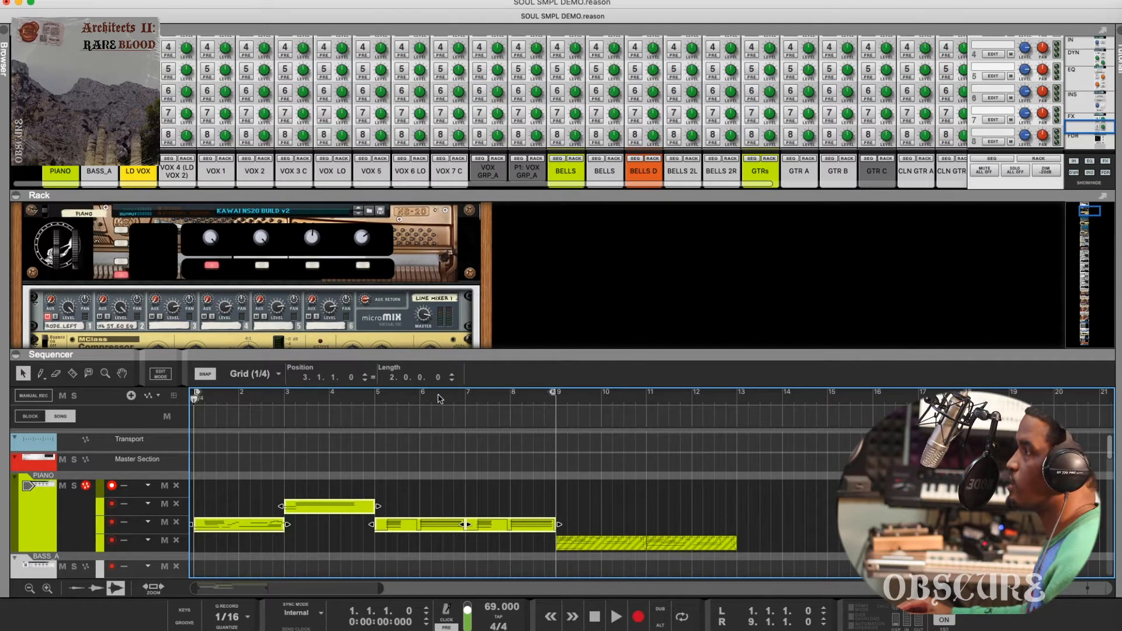
Step: Play the piano section from bar 1, make BASS_A the active track and stop playback
key(space)
scroll(372, 466, down, 3)
scroll(372, 466, right, 2)
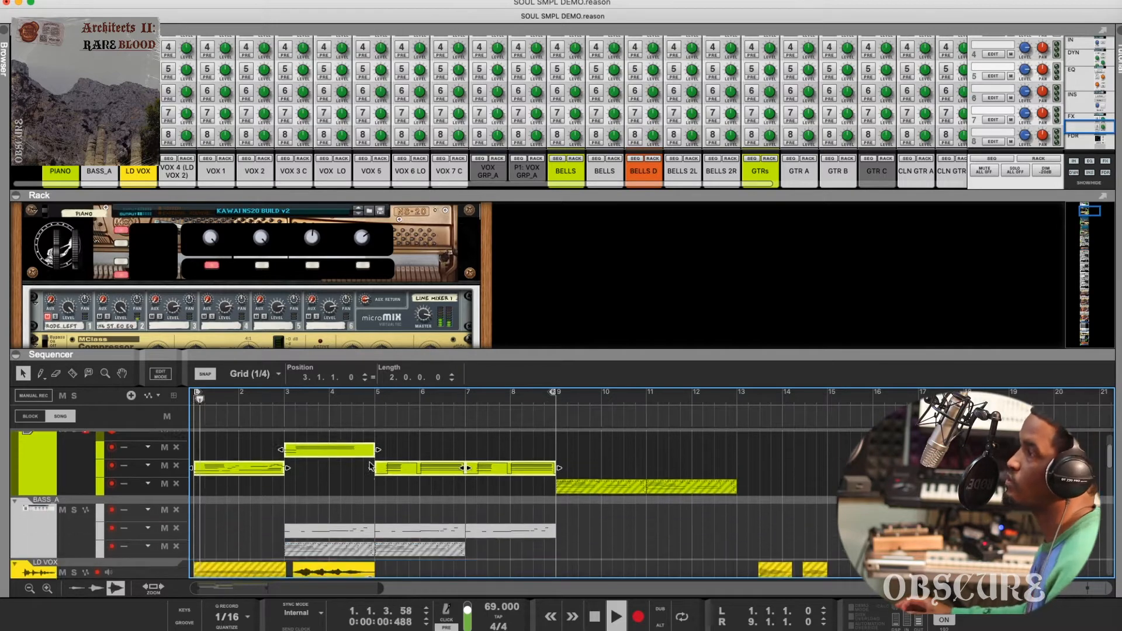
scroll(372, 466, left, 2)
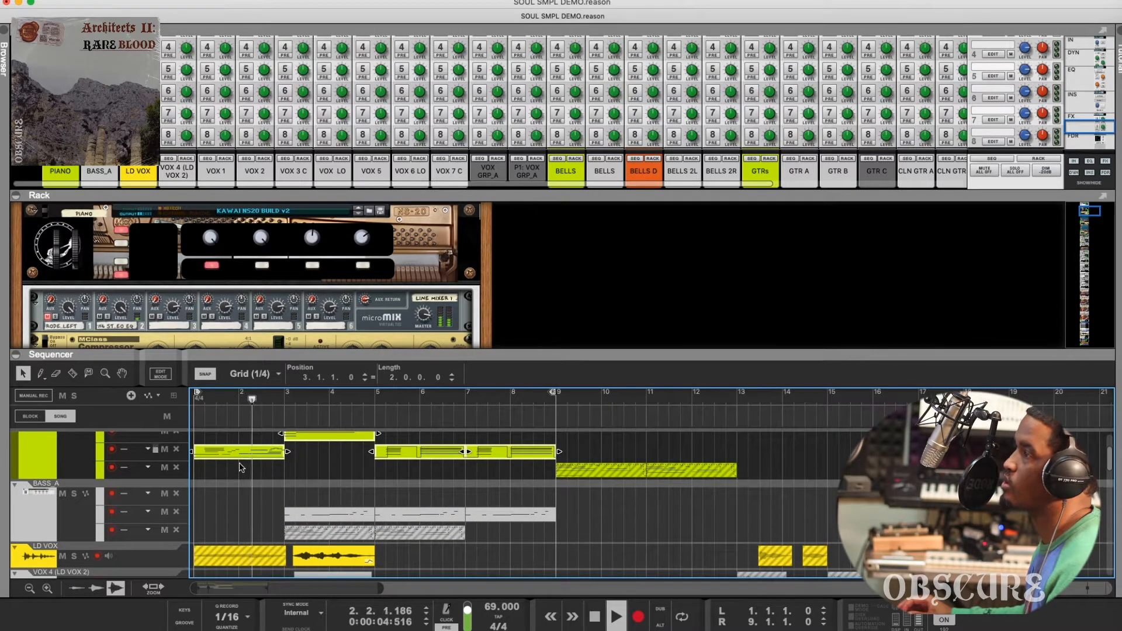
click(86, 507)
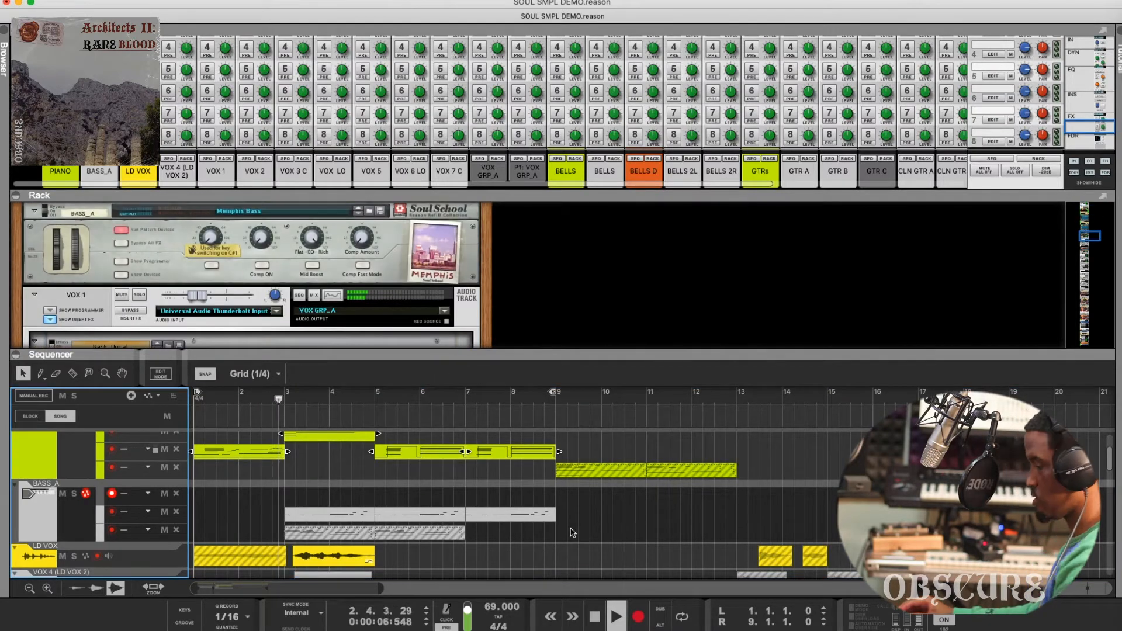
key(space)
Step: Mute the three upper-lane BASS_A clips between bars 3 and 9
click(575, 548)
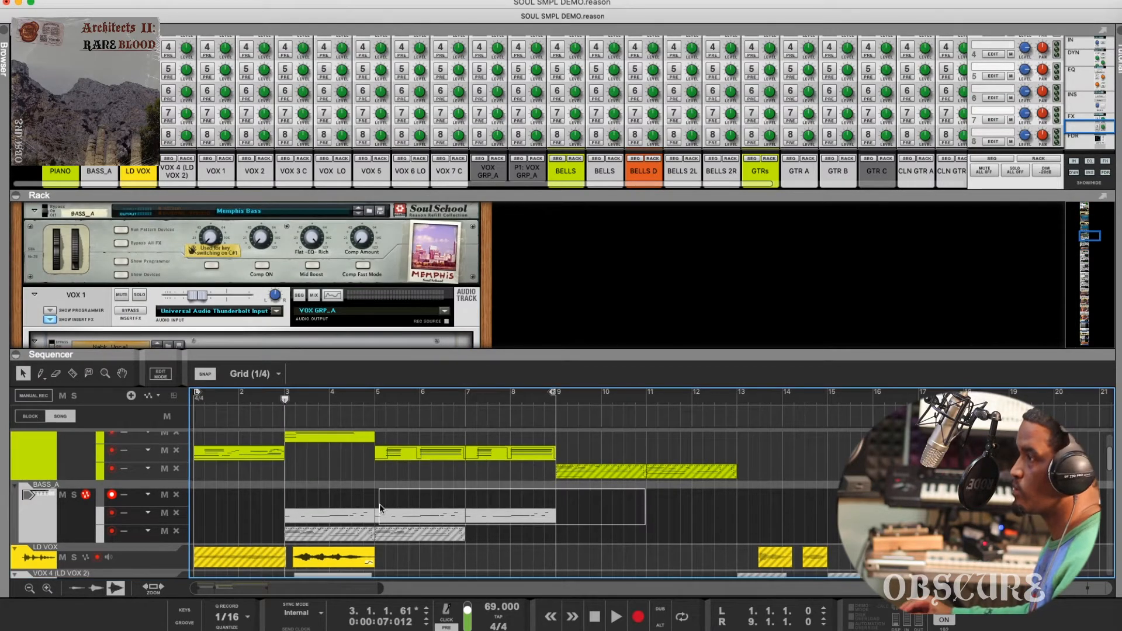
click(345, 508)
key(m)
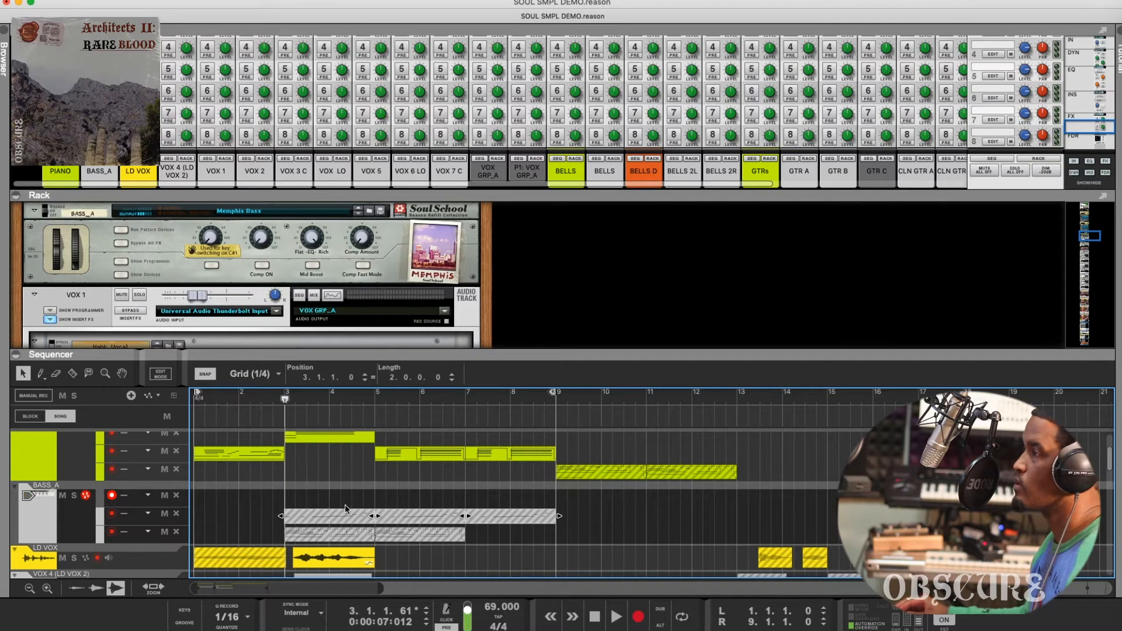
Step: Select the three upper-lane BASS_A clips between bars 3 and 9 and unmute them
drag(380, 492, 351, 510)
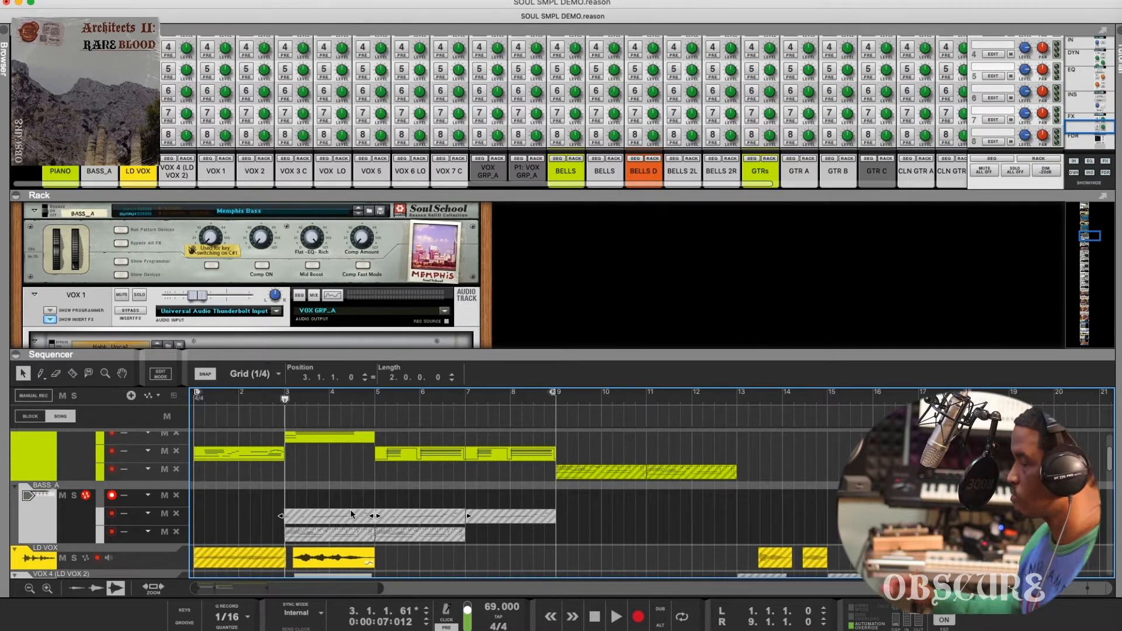
drag(566, 494, 321, 527)
scroll(321, 528, up, 2)
click(603, 529)
drag(593, 550, 346, 533)
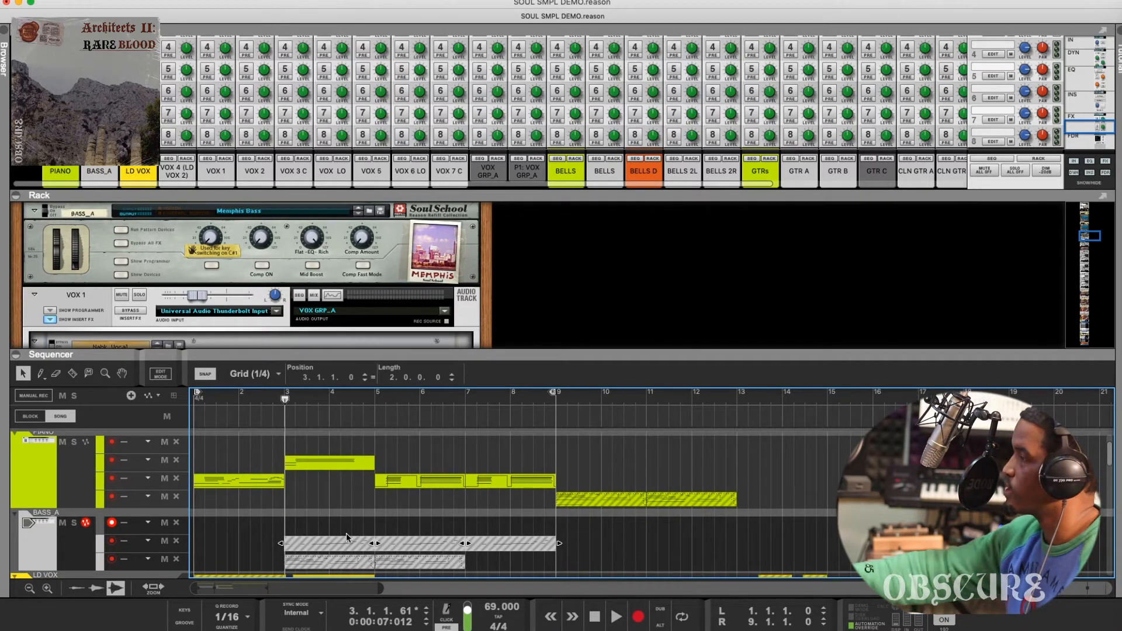
key(m)
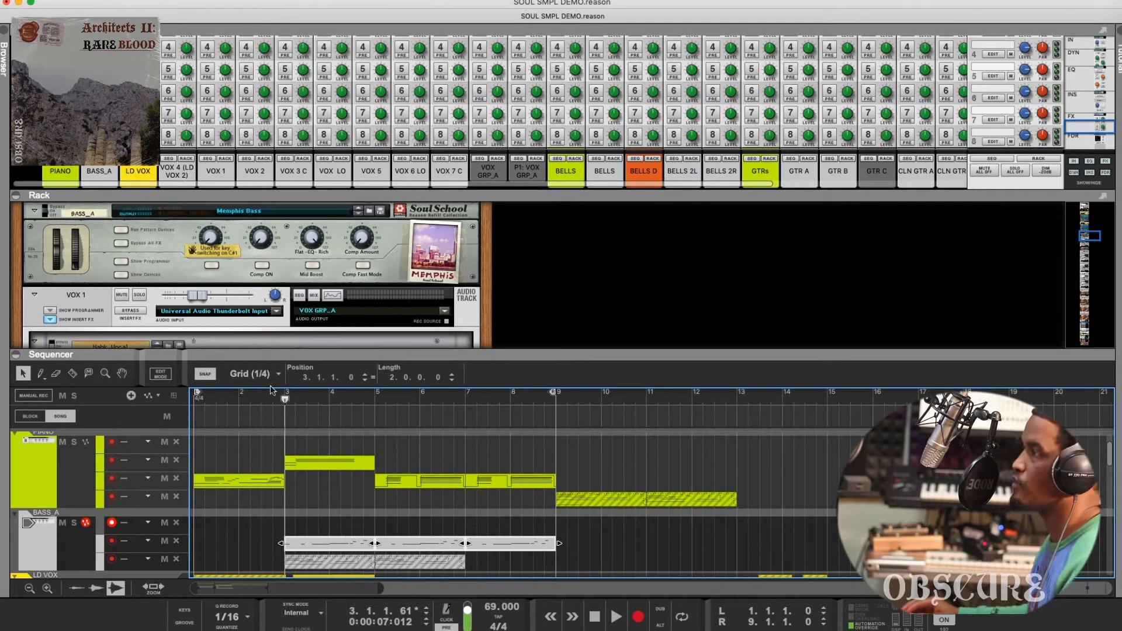
Step: Play the piano and bass together from bar 3 and move the left locator to bar 3
key(space)
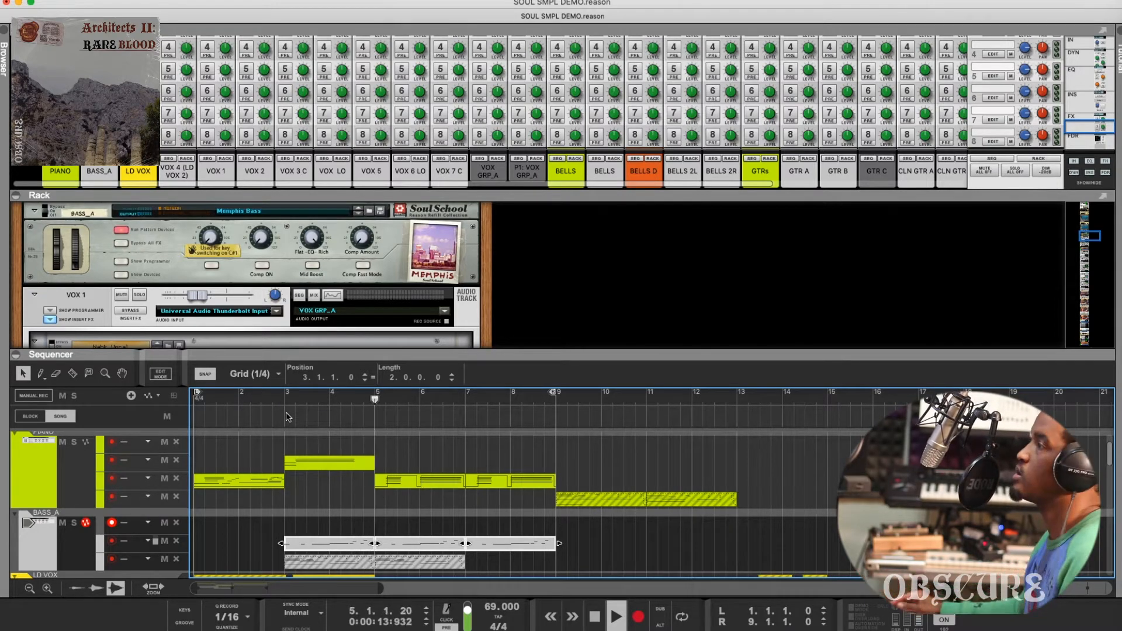
scroll(501, 421, up, 2)
scroll(502, 421, down, 4)
scroll(269, 412, up, 2)
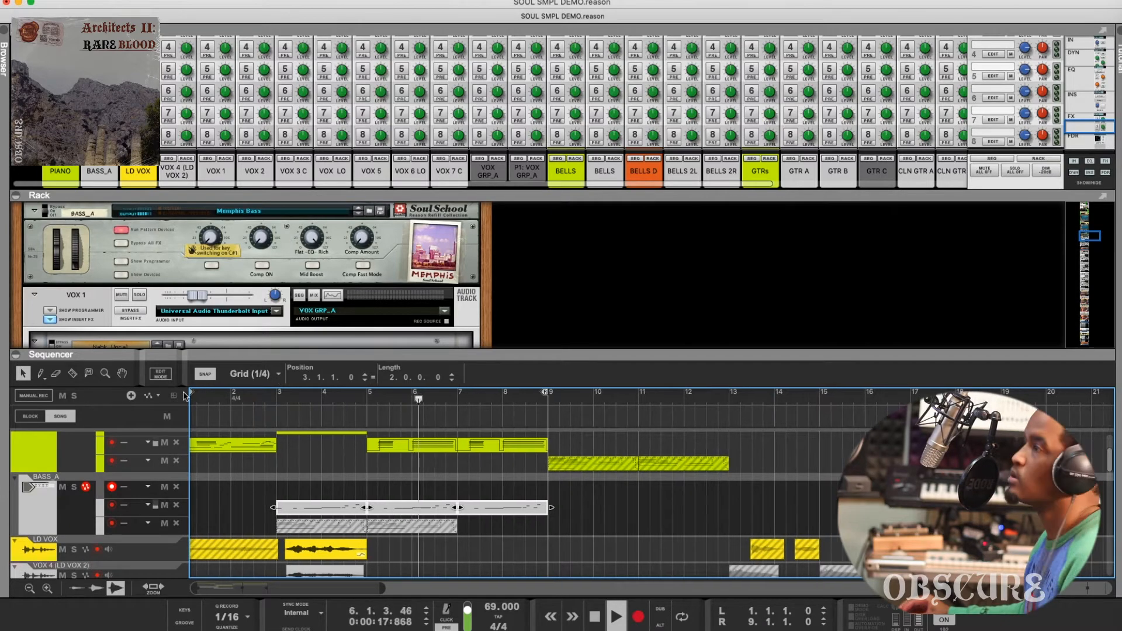
drag(198, 393, 287, 393)
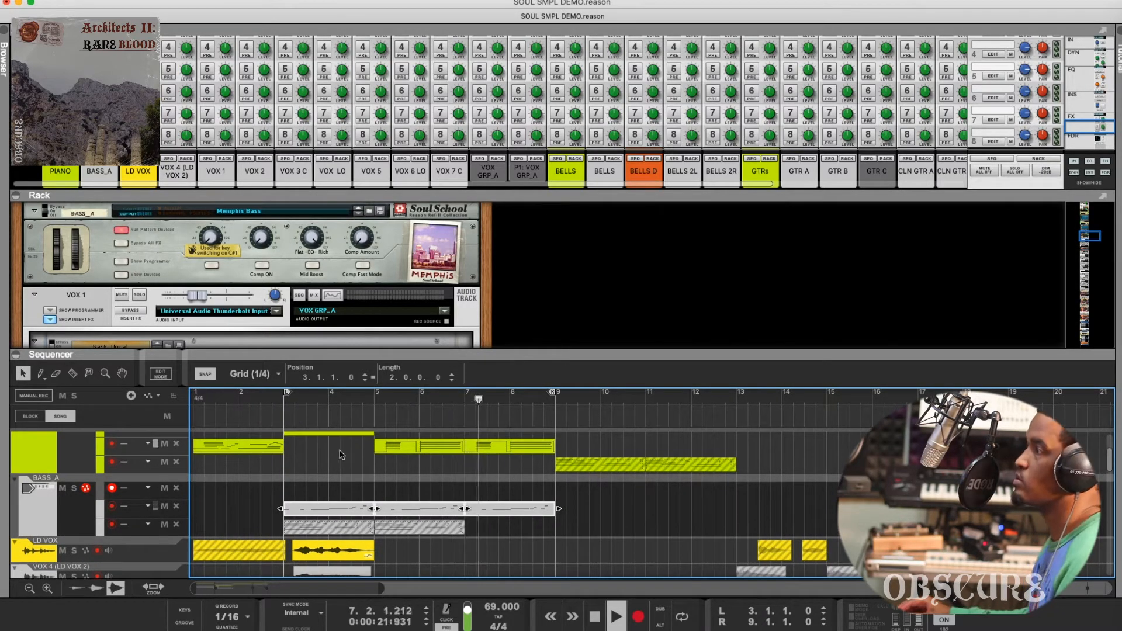
scroll(661, 110, down, 5)
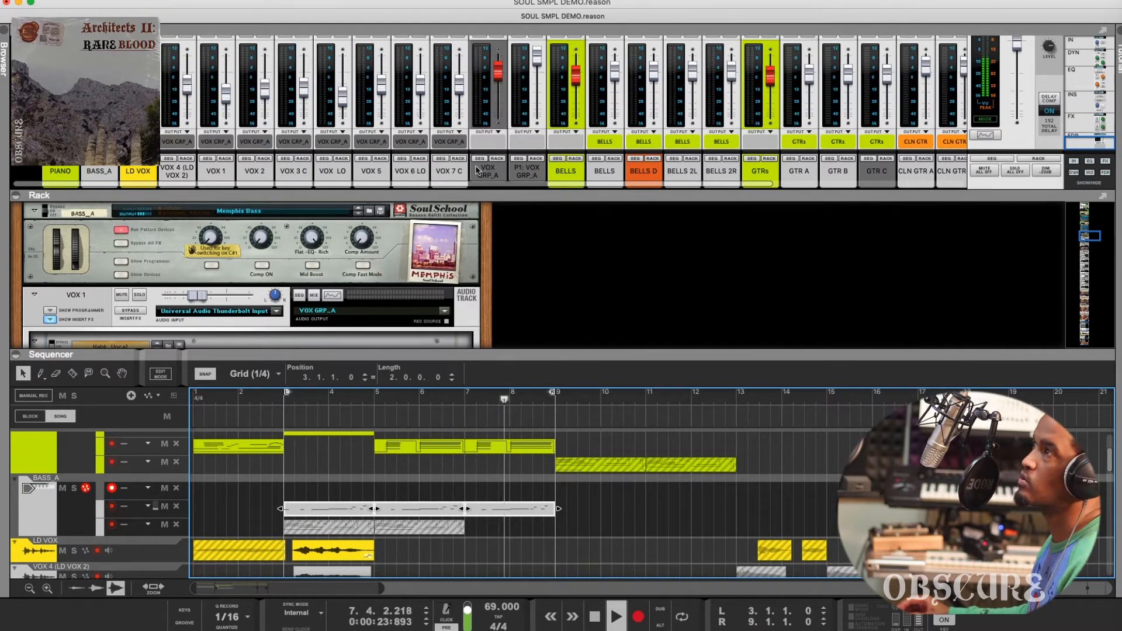
key(space)
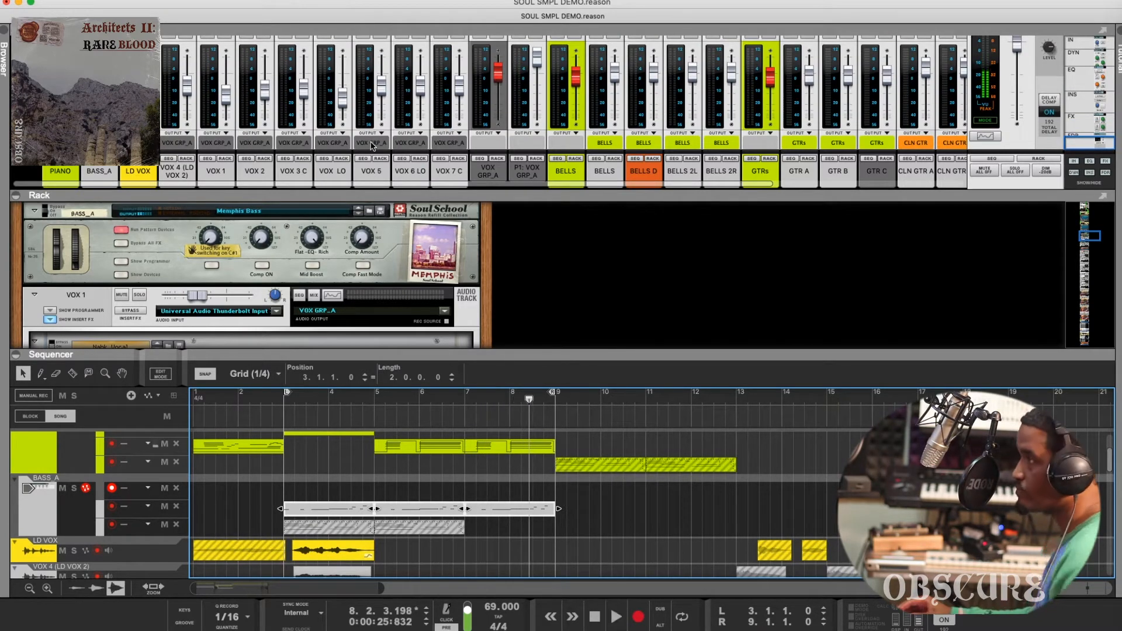
Step: Look over the vocal, piano and bass tracks in the sequencer
scroll(386, 222, down, 5)
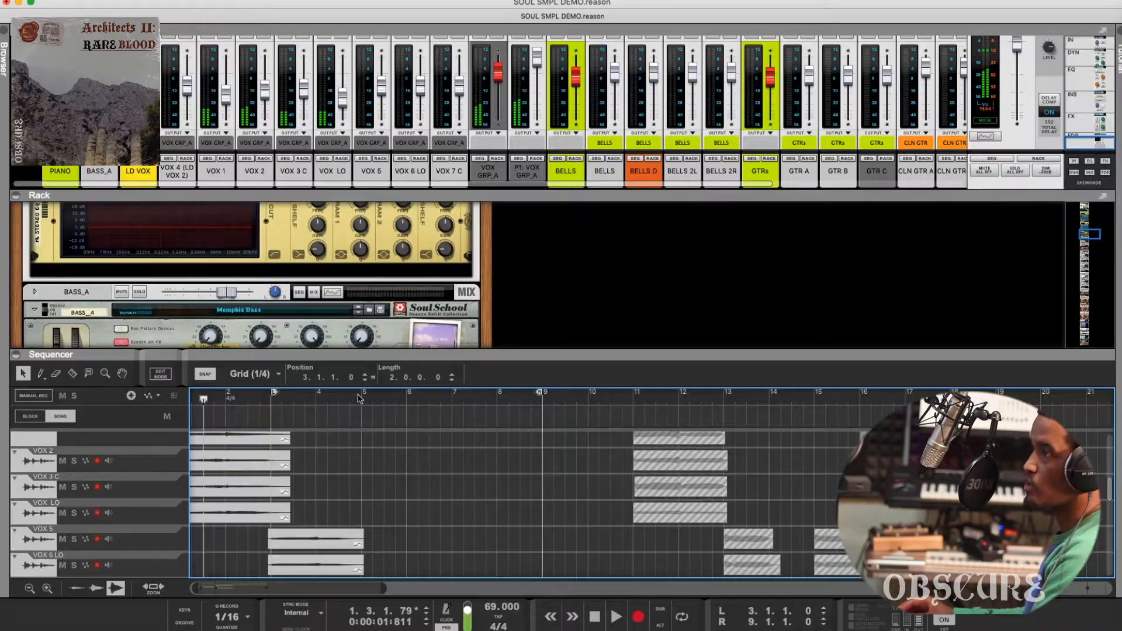
scroll(179, 485, up, 3)
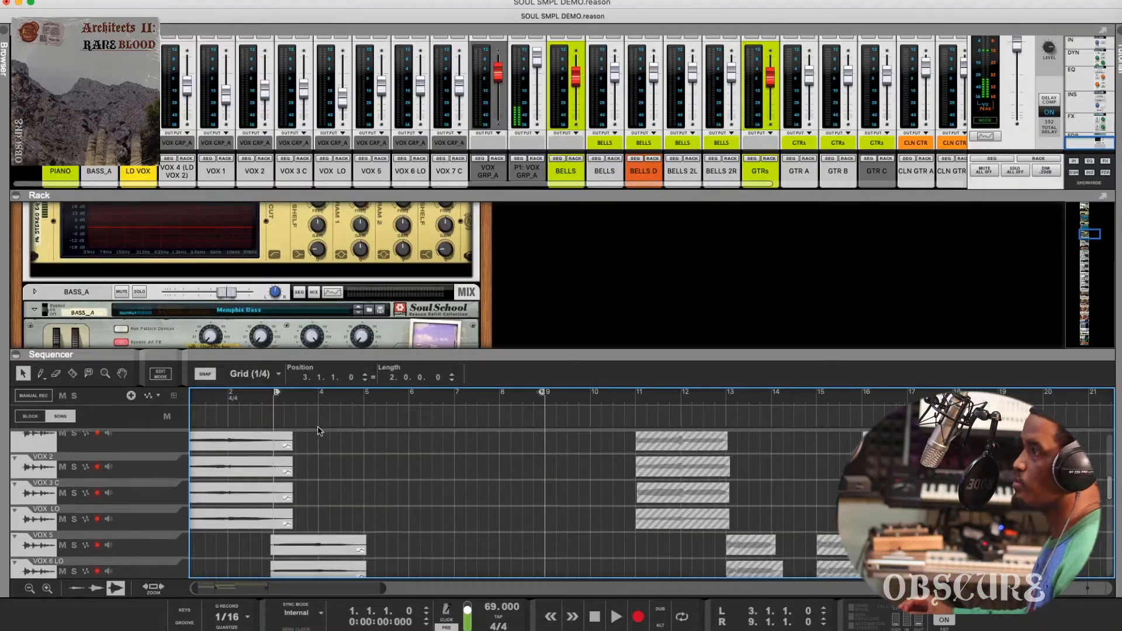
scroll(179, 485, up, 1)
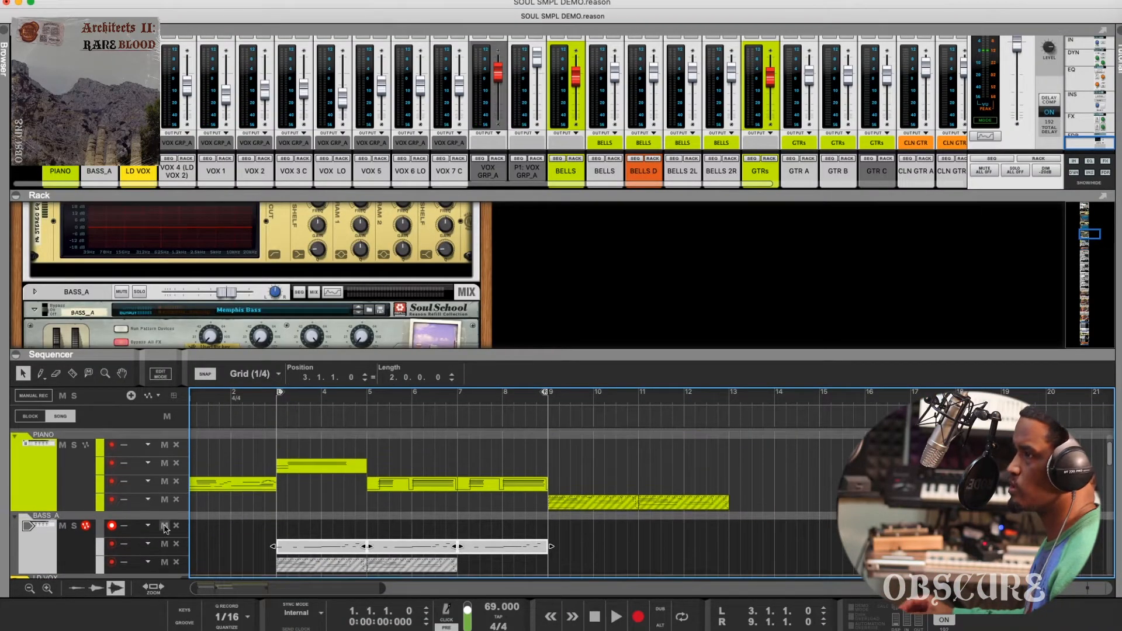
scroll(221, 336, down, 3)
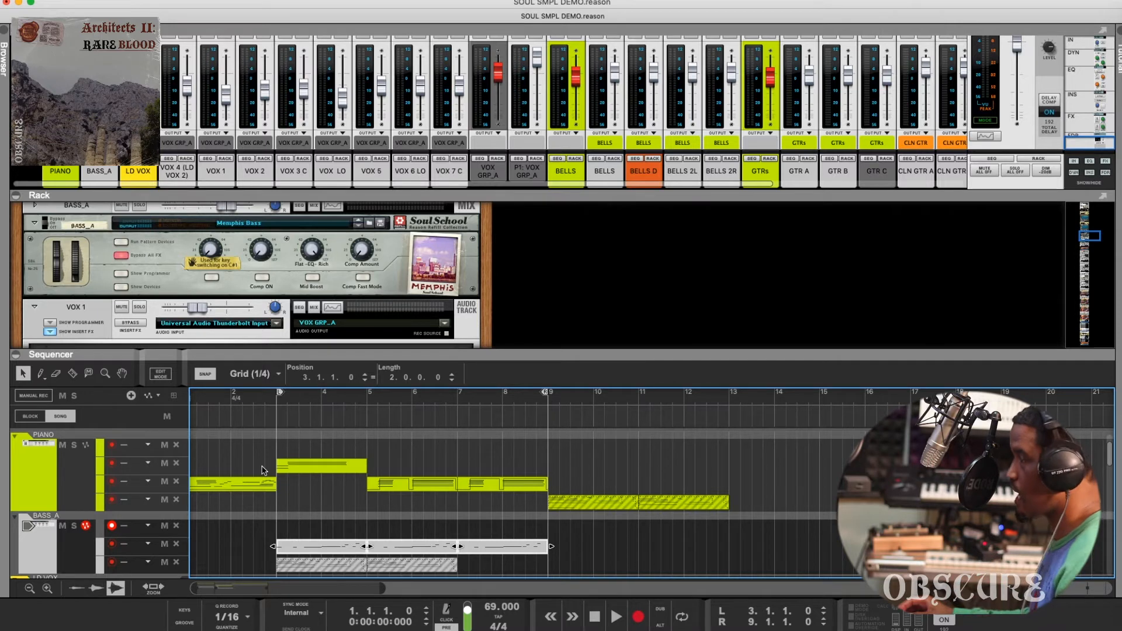
scroll(262, 470, down, 5)
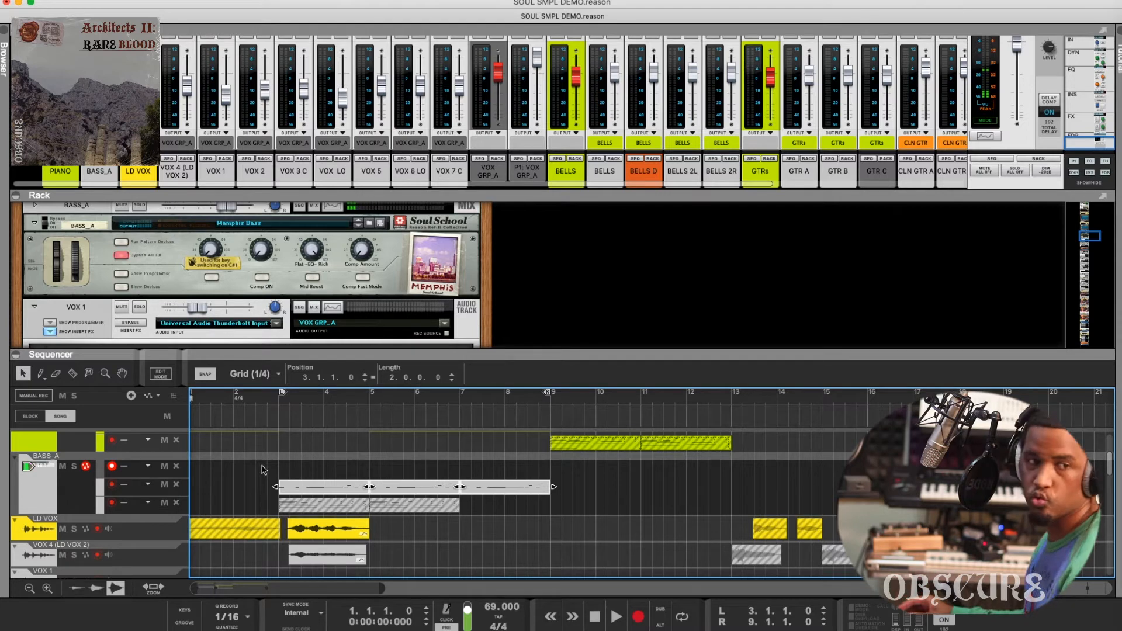
scroll(262, 470, right, 2)
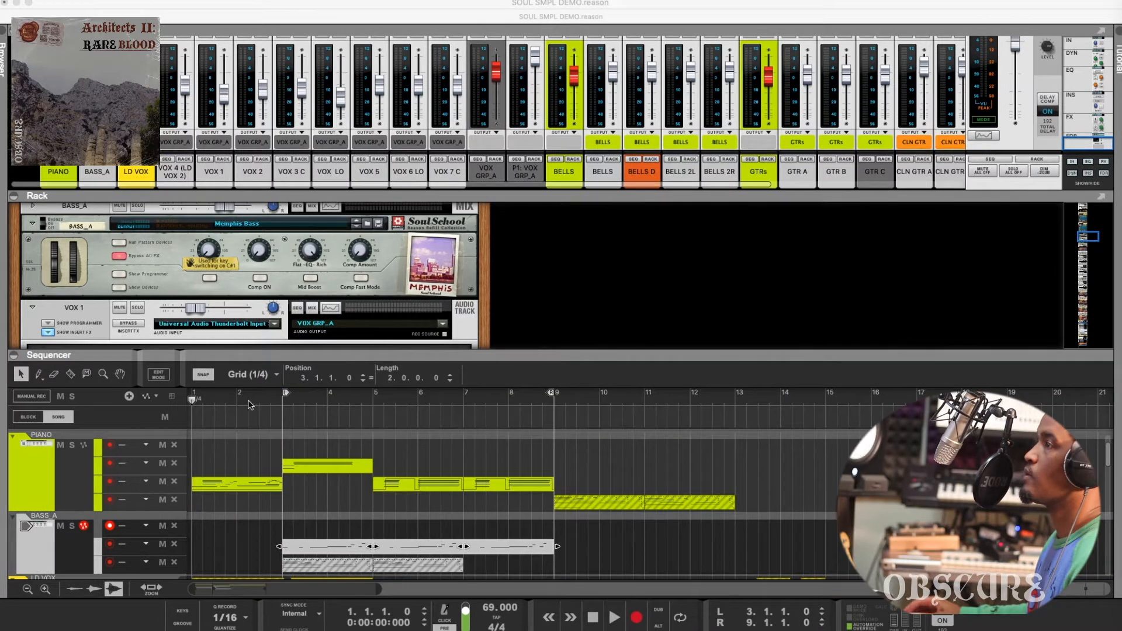
Step: Play the piano, bass and vocals together from the start and stop just after bar 5
click(204, 441)
key(space)
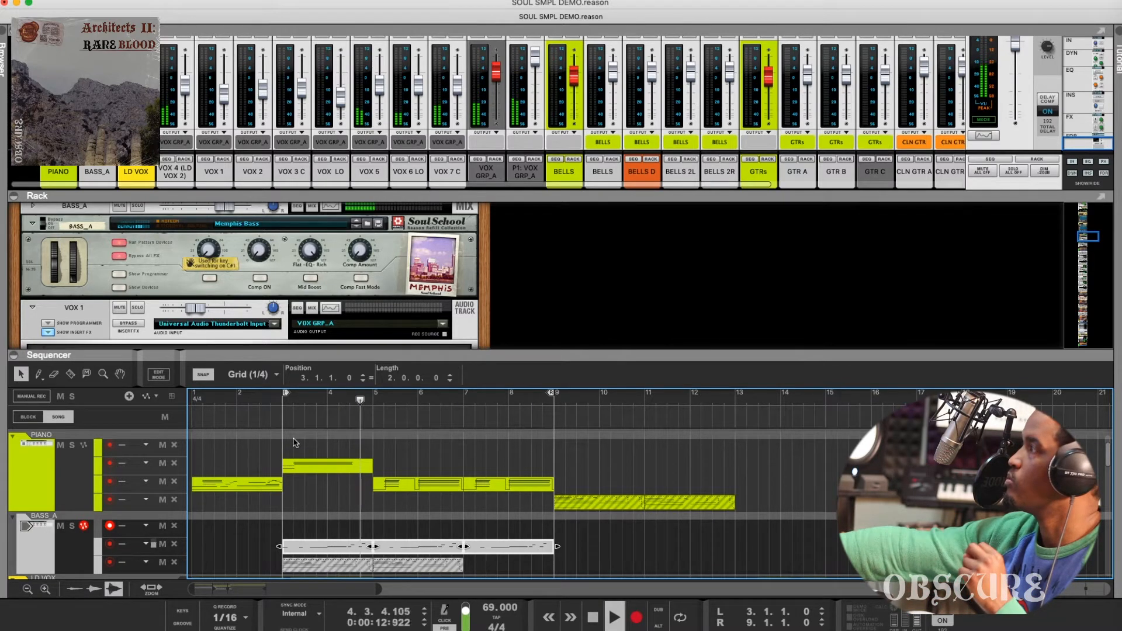
key(space)
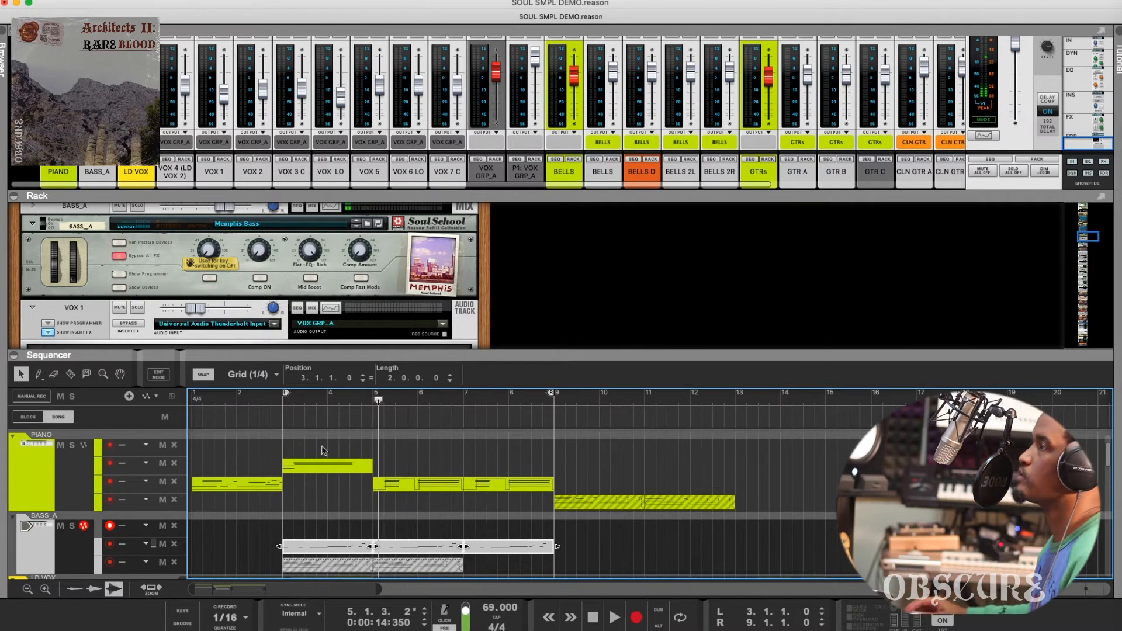
Step: Enlarge the sequencer area, clear the clip selection and return the playhead to bar 1
drag(365, 354, 360, 318)
scroll(339, 428, down, 4)
scroll(374, 439, down, 2)
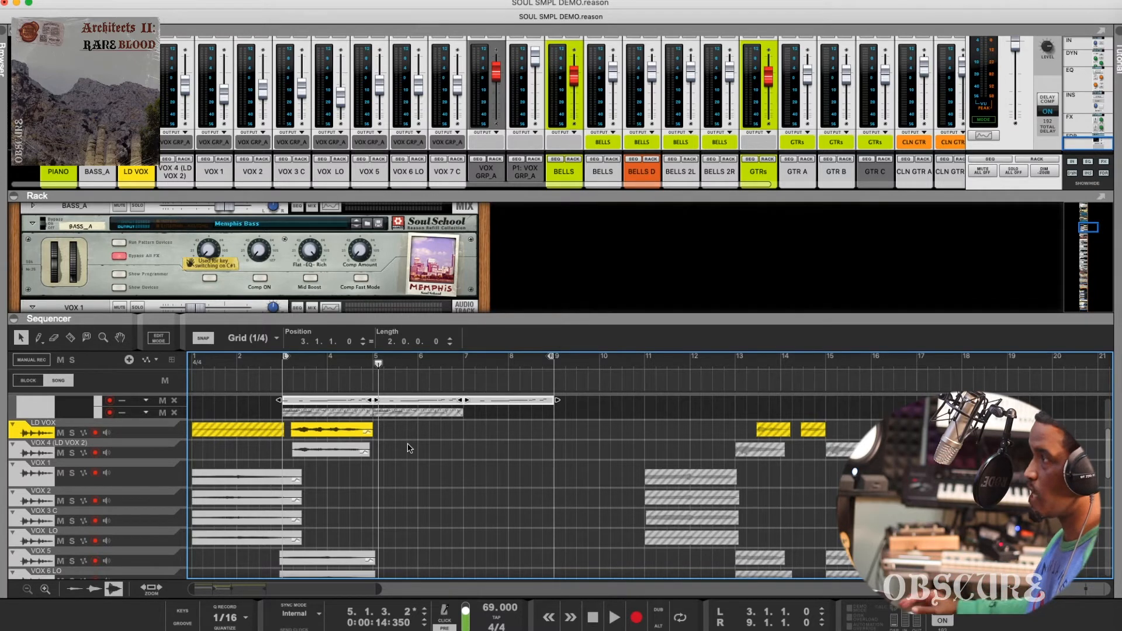
click(410, 437)
click(190, 364)
Step: Look through the vocal, bells and guitar tracks and select the VOX GRP_A channel in the mixer
scroll(213, 391, down, 1)
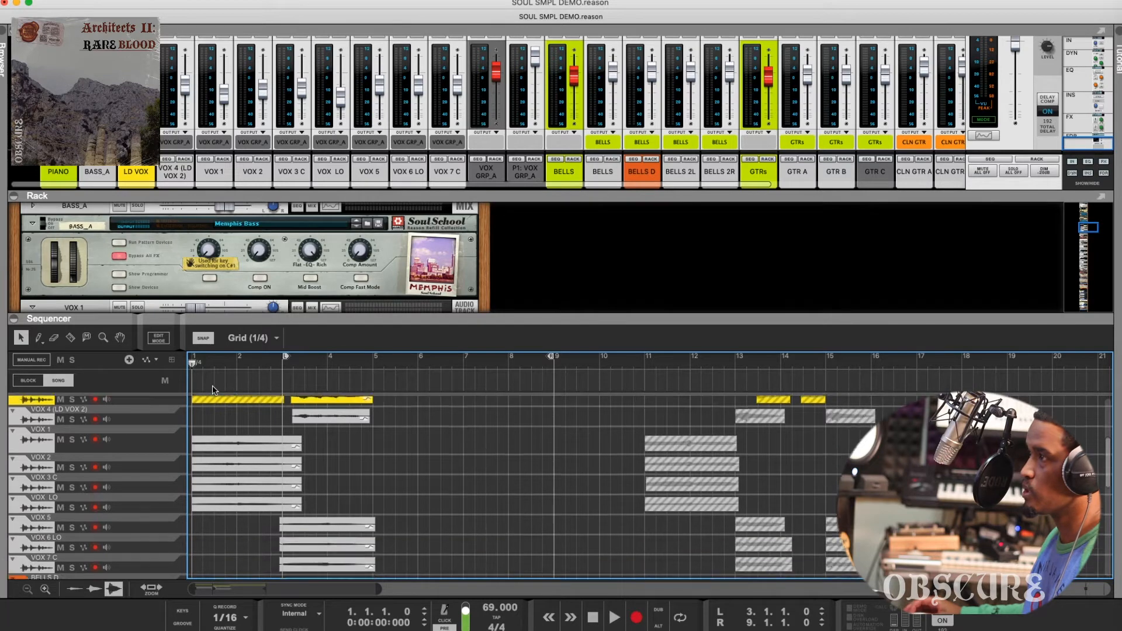
scroll(213, 390, down, 3)
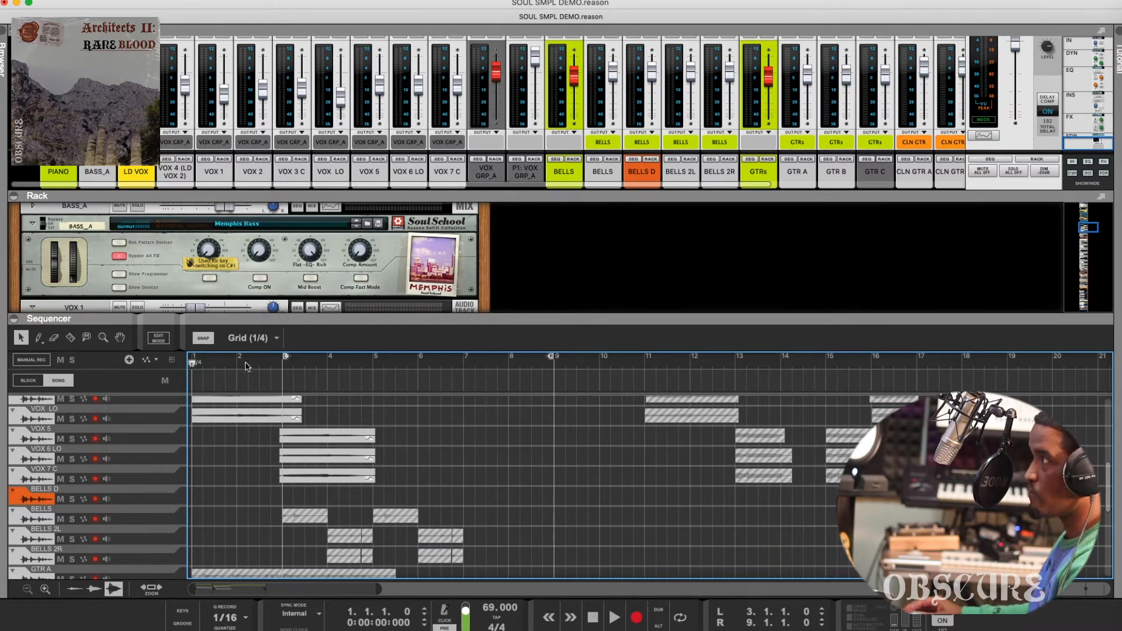
scroll(250, 374, down, 1)
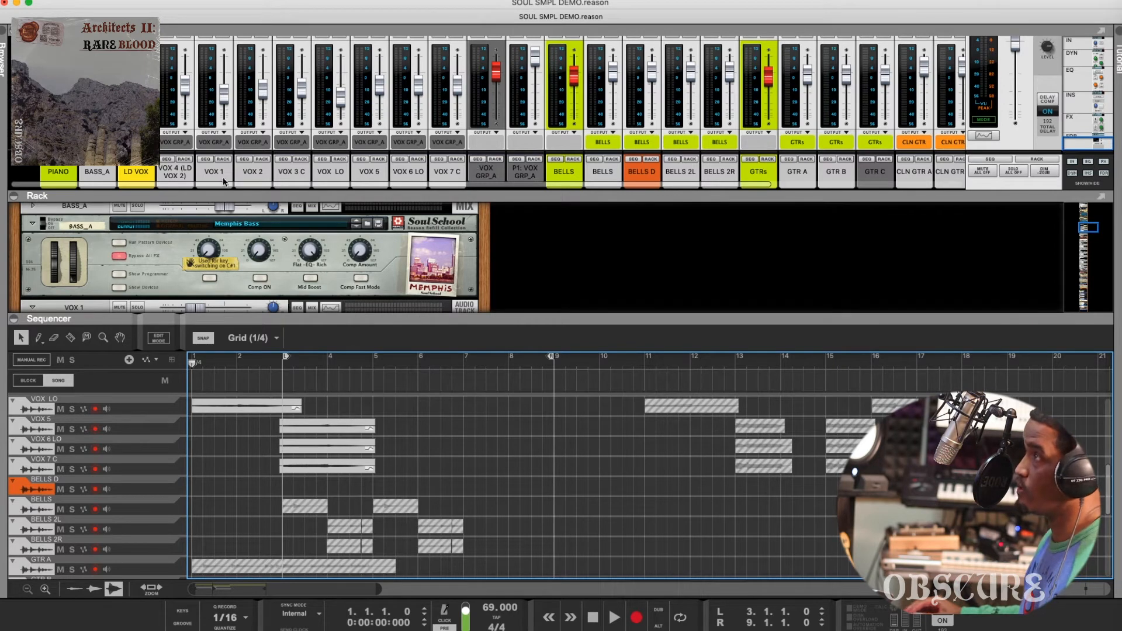
click(482, 177)
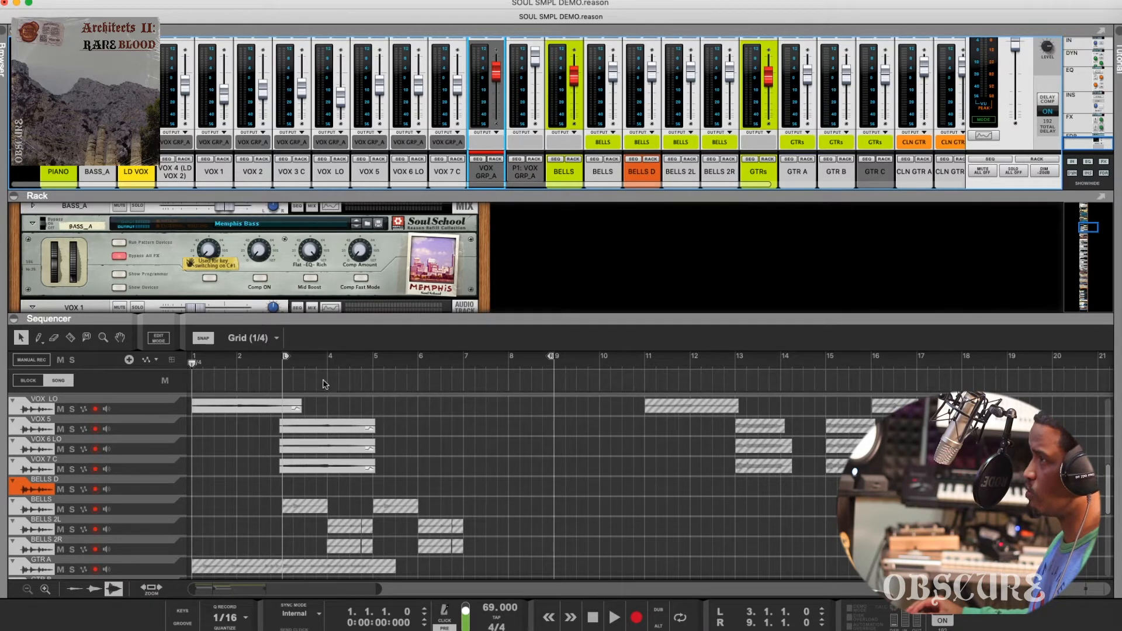
Step: Play the song from bar 1 with the layered vocals and look over the mixer channels and piano and bass tracks
click(286, 369)
key(space)
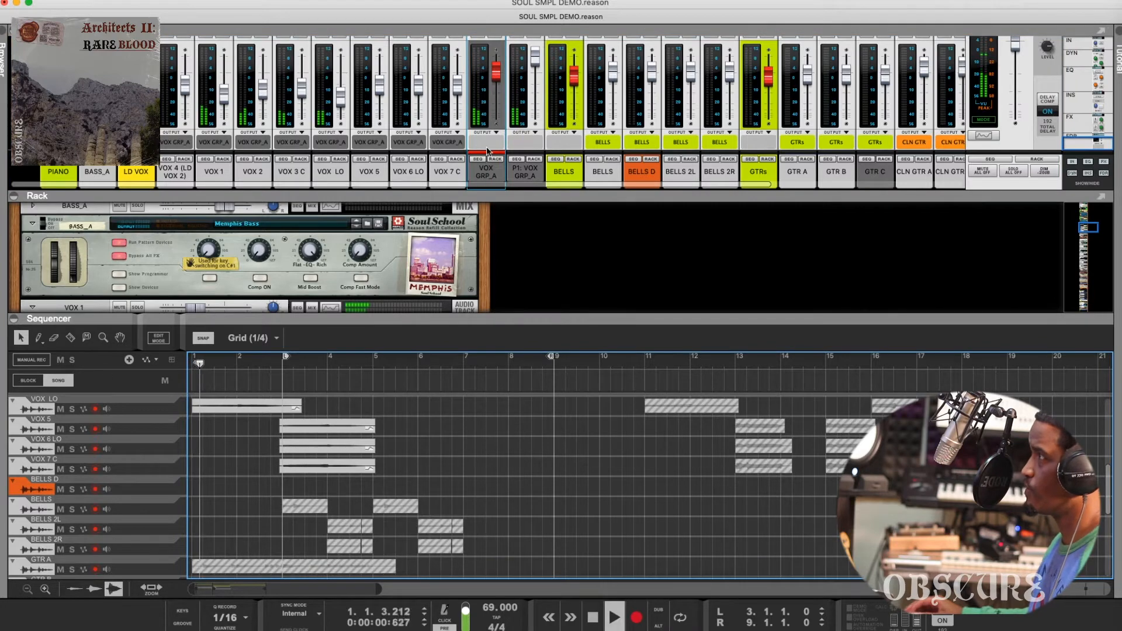
scroll(528, 92, up, 4)
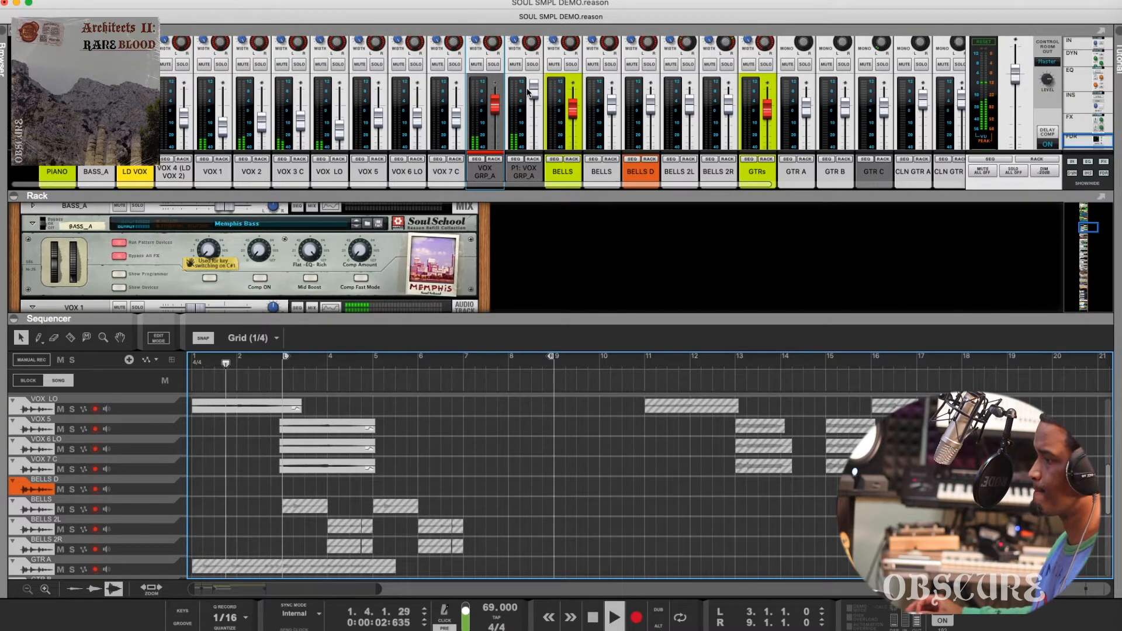
scroll(90, 423, up, 5)
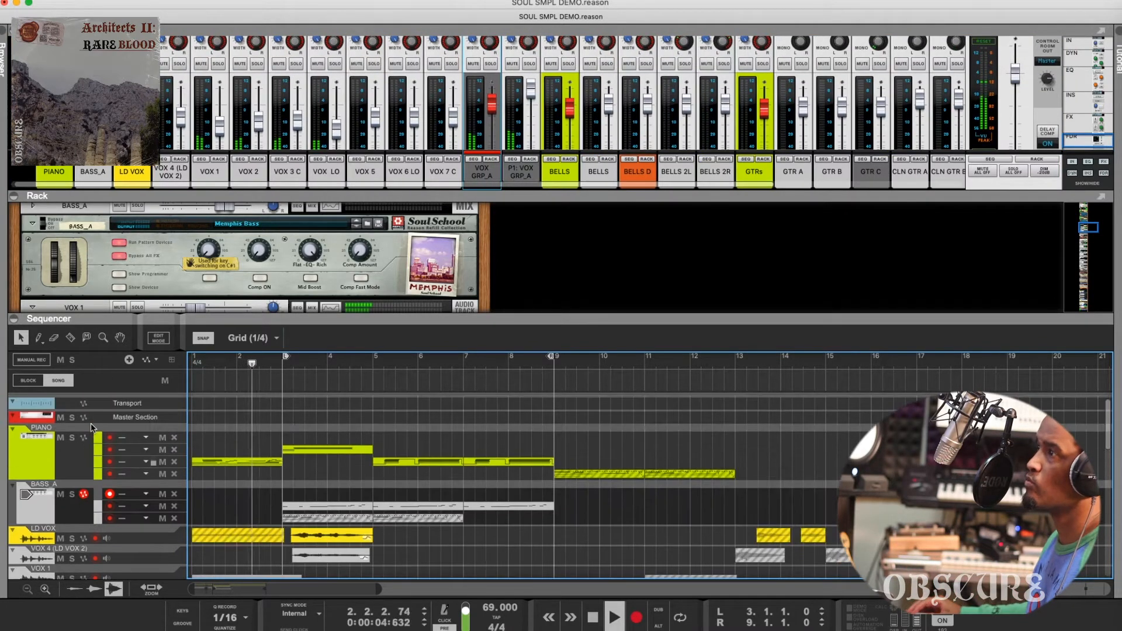
Step: Select the Master Section track and audition the soloed vocal group channels, starting and stopping playback
click(121, 419)
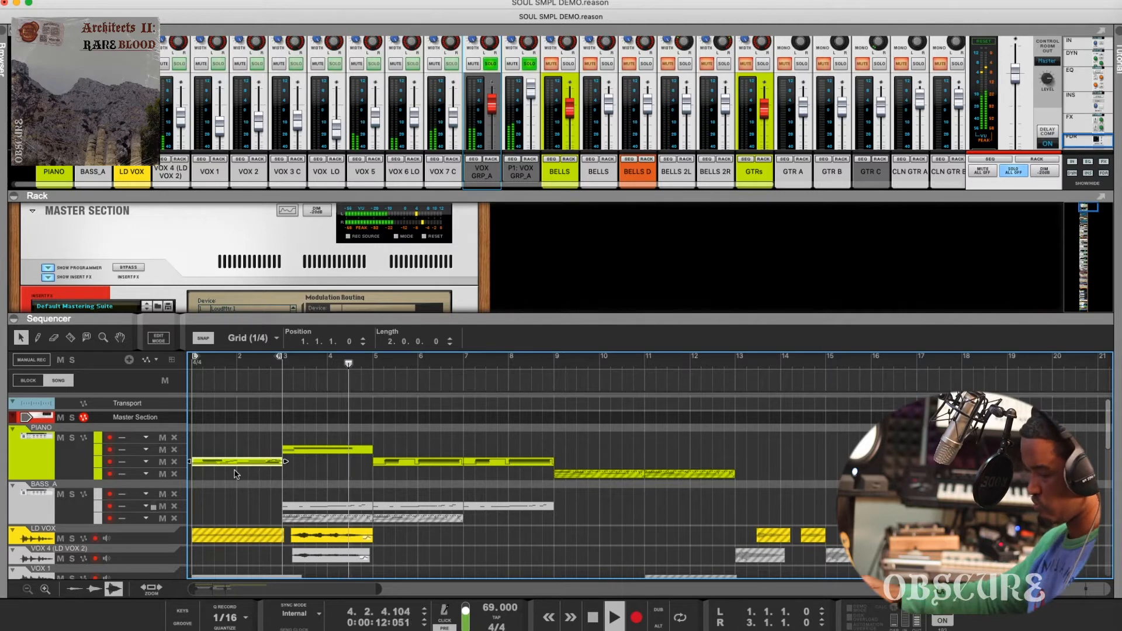
key(space)
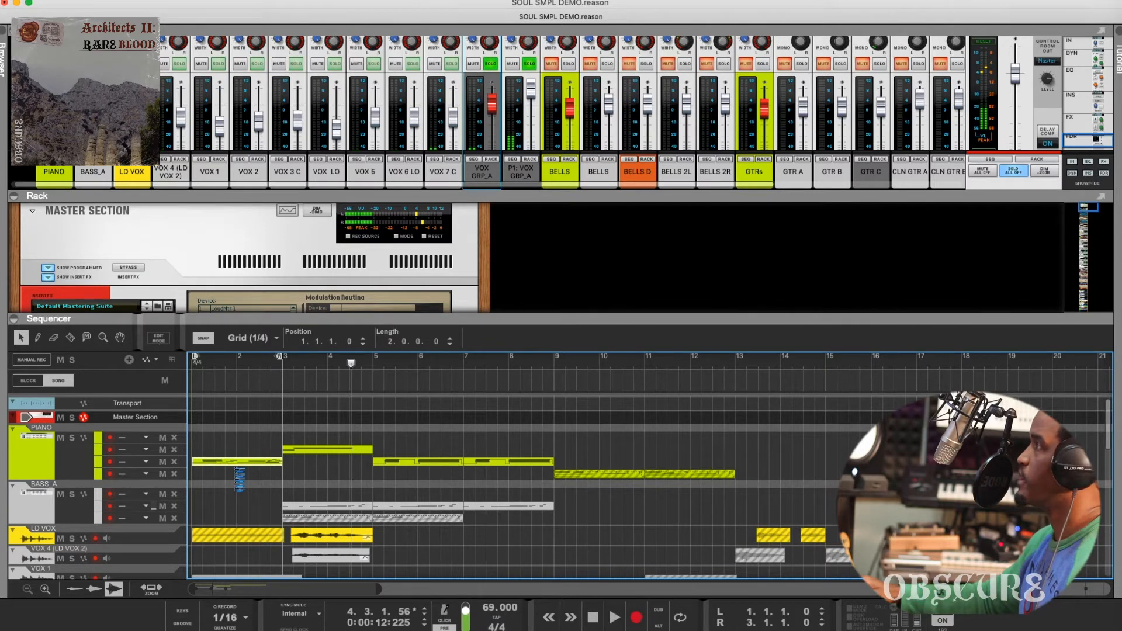
click(235, 465)
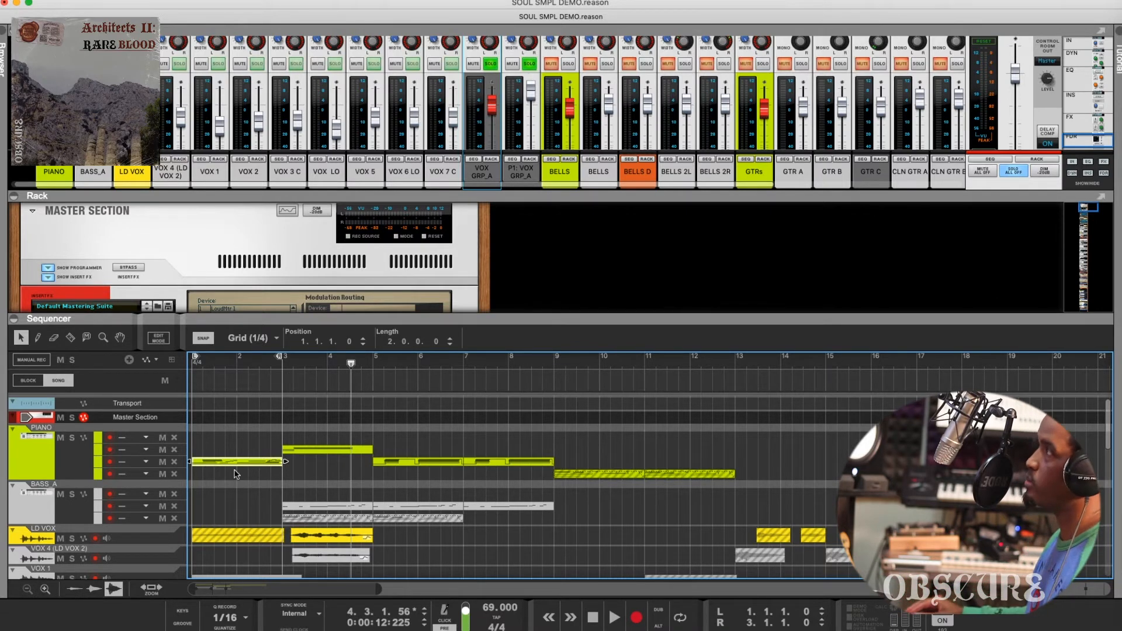
key(space)
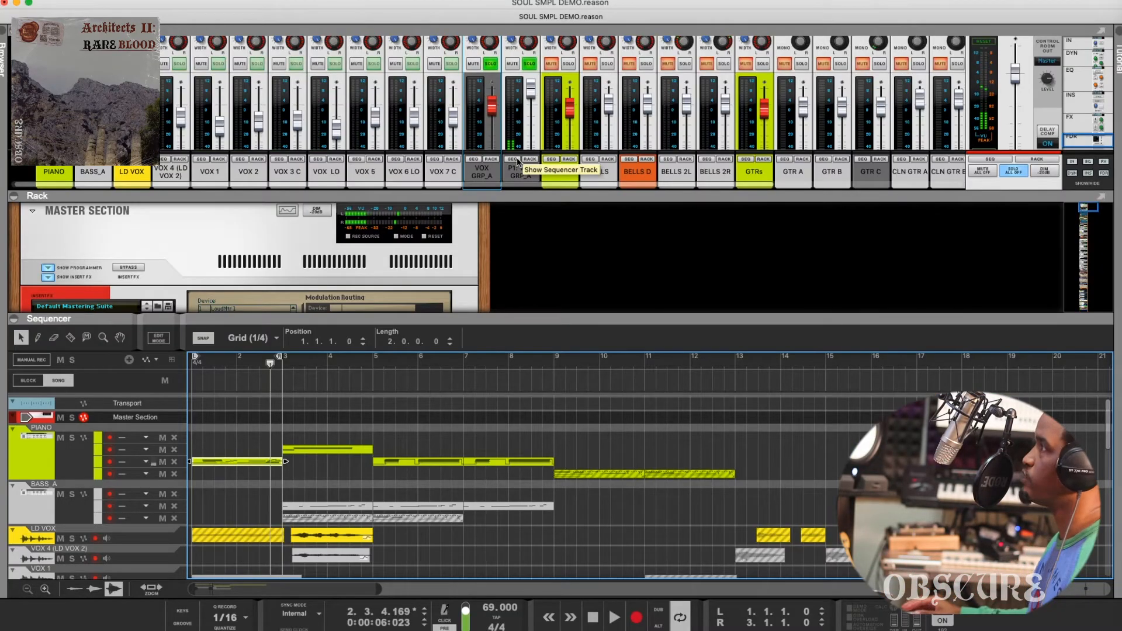
Step: Show the P1: VOX GRP_A channel's rack device, enlarge the rack and examine its The Echo delay and RV7000 MkII reverb inserts
click(531, 159)
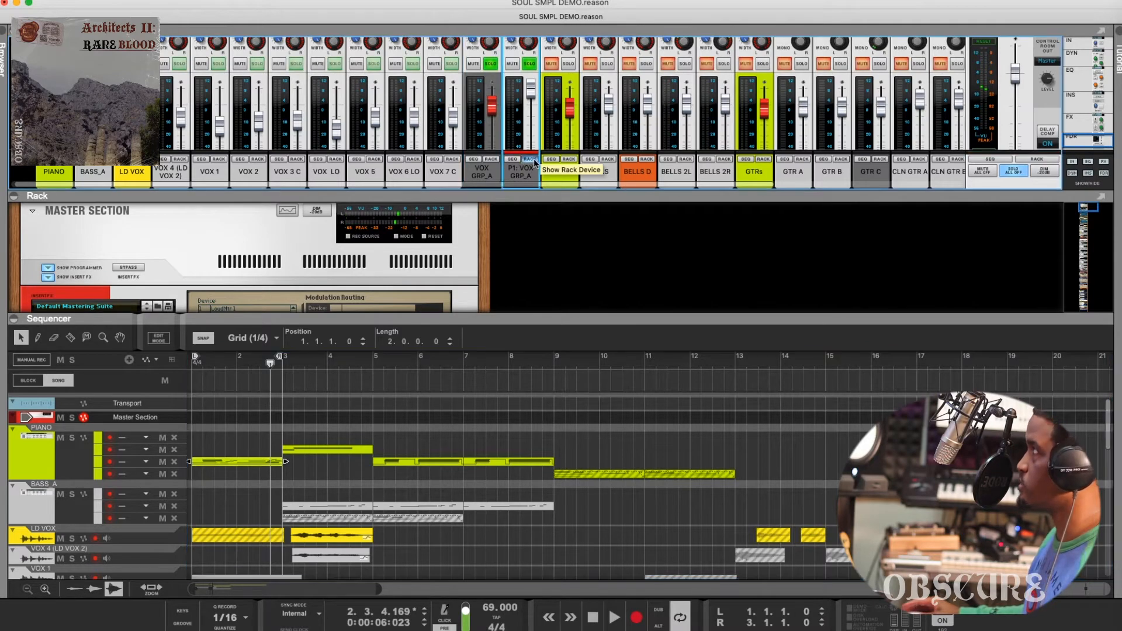
drag(378, 322, 379, 377)
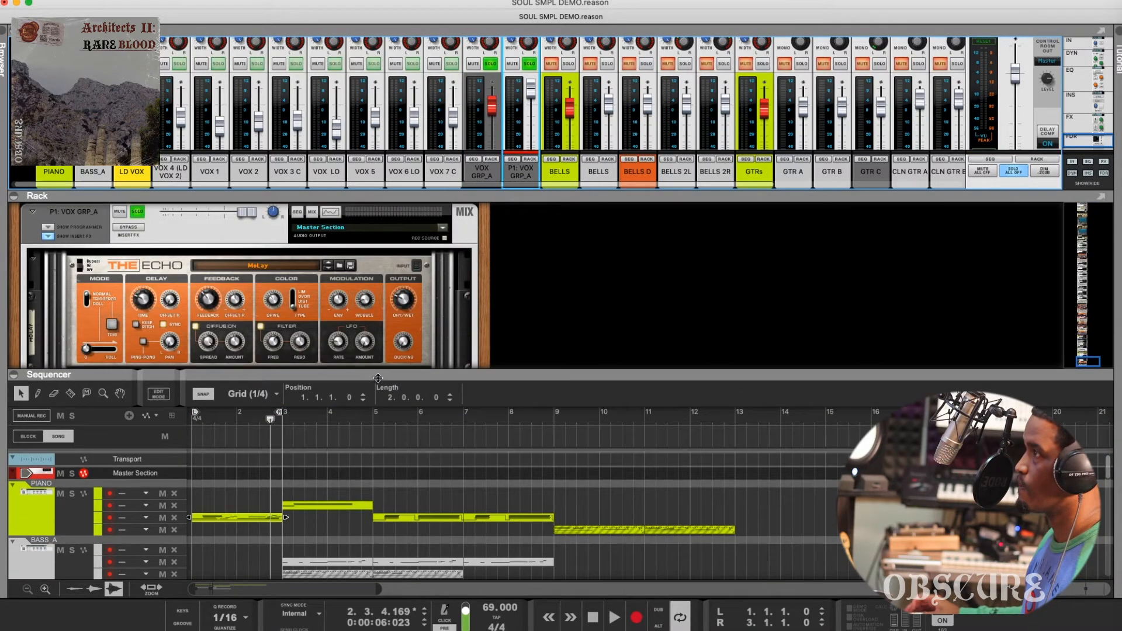
scroll(383, 331, down, 3)
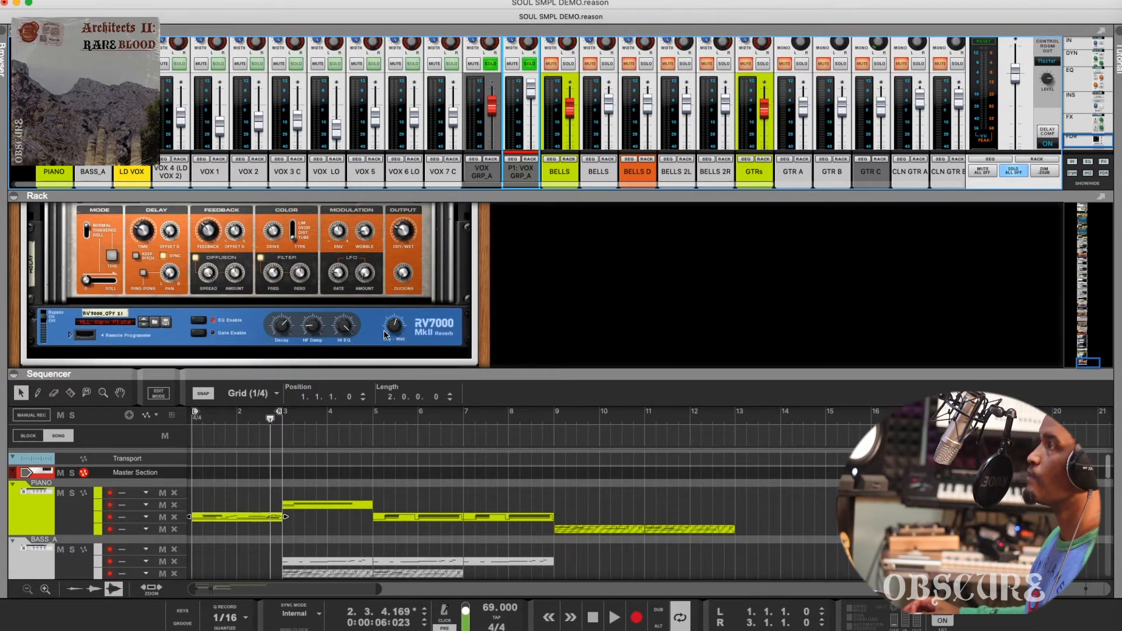
scroll(384, 331, up, 4)
scroll(193, 296, down, 1)
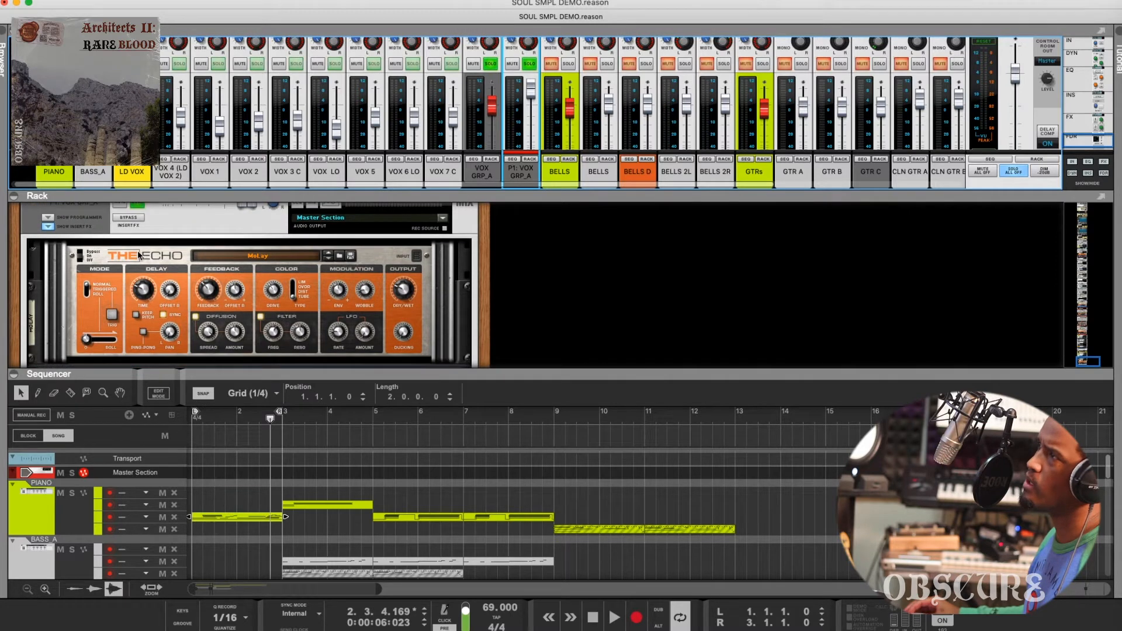
scroll(272, 295, down, 2)
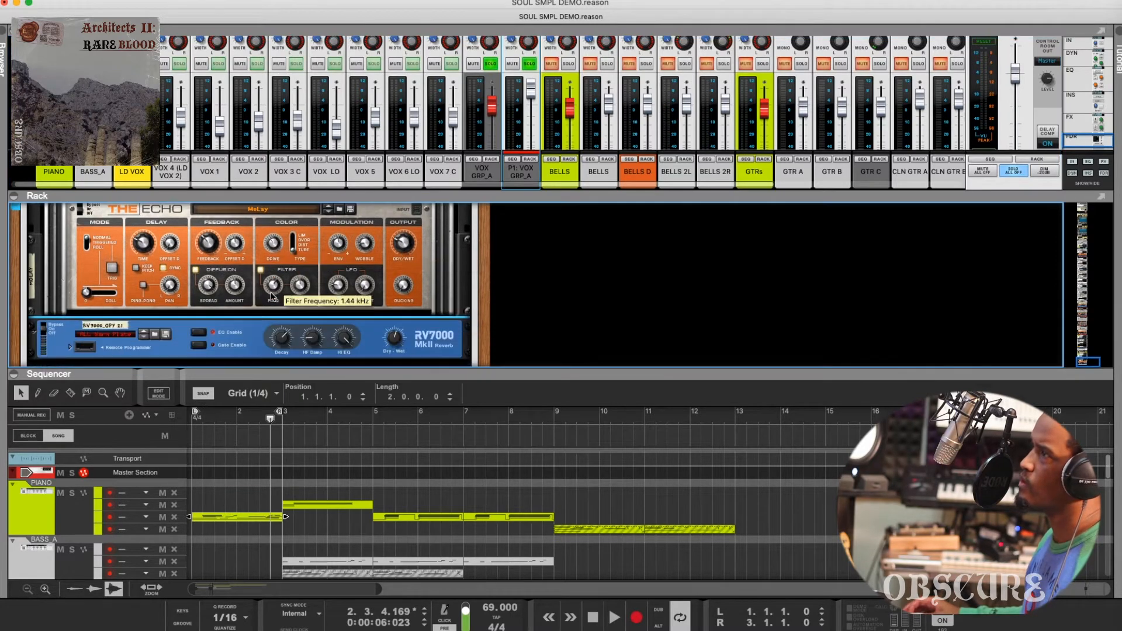
scroll(254, 301, down, 4)
scroll(272, 305, up, 6)
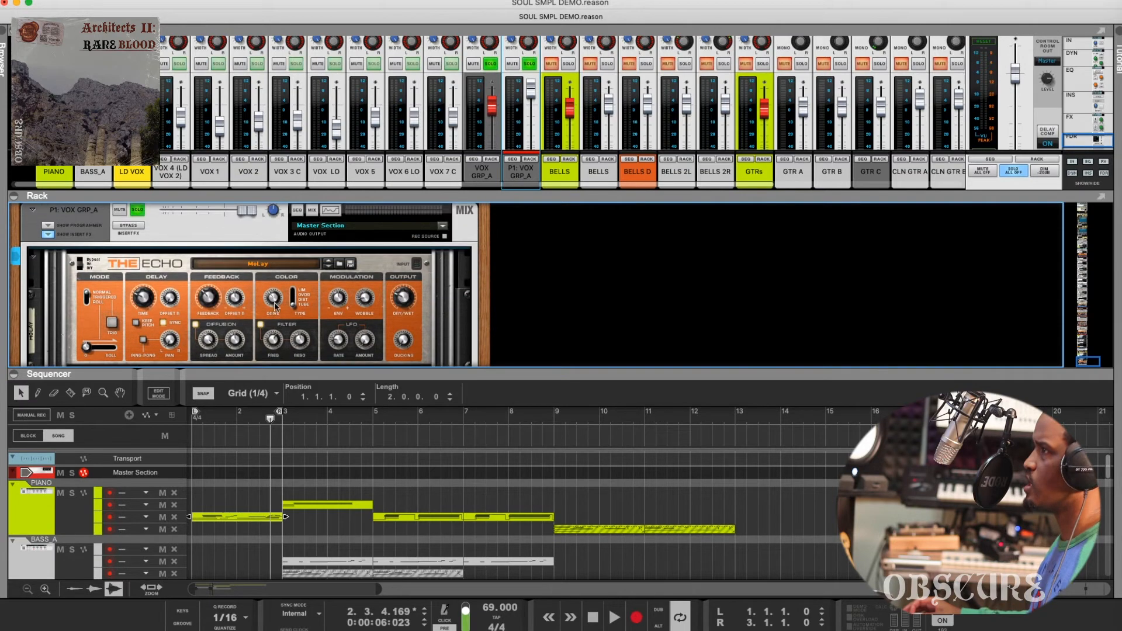
scroll(275, 306, down, 2)
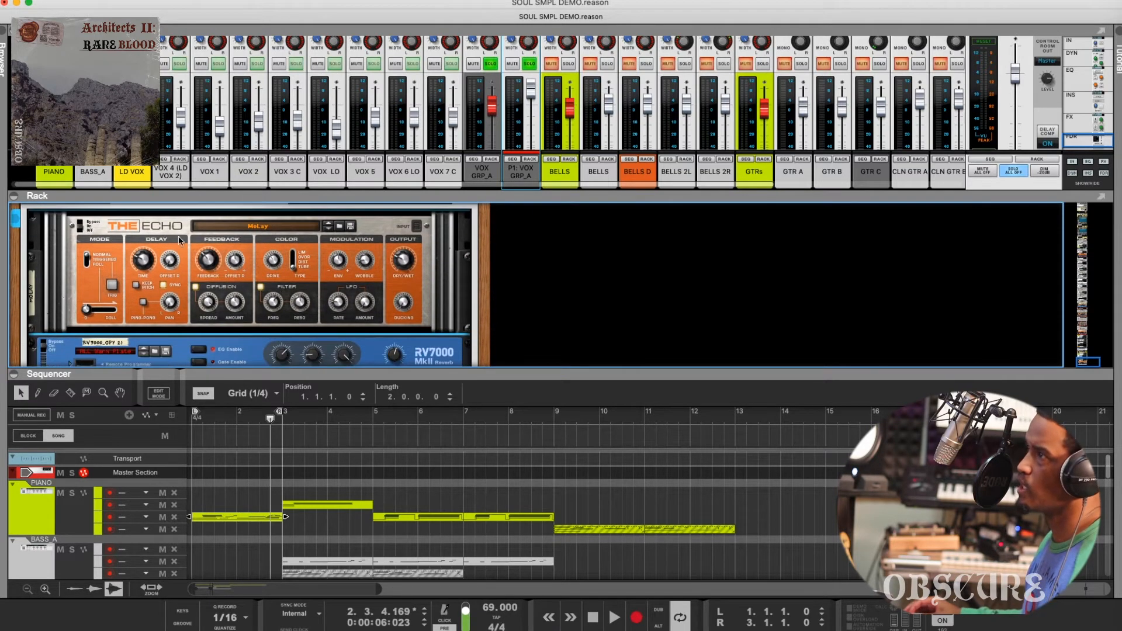
scroll(146, 327, down, 3)
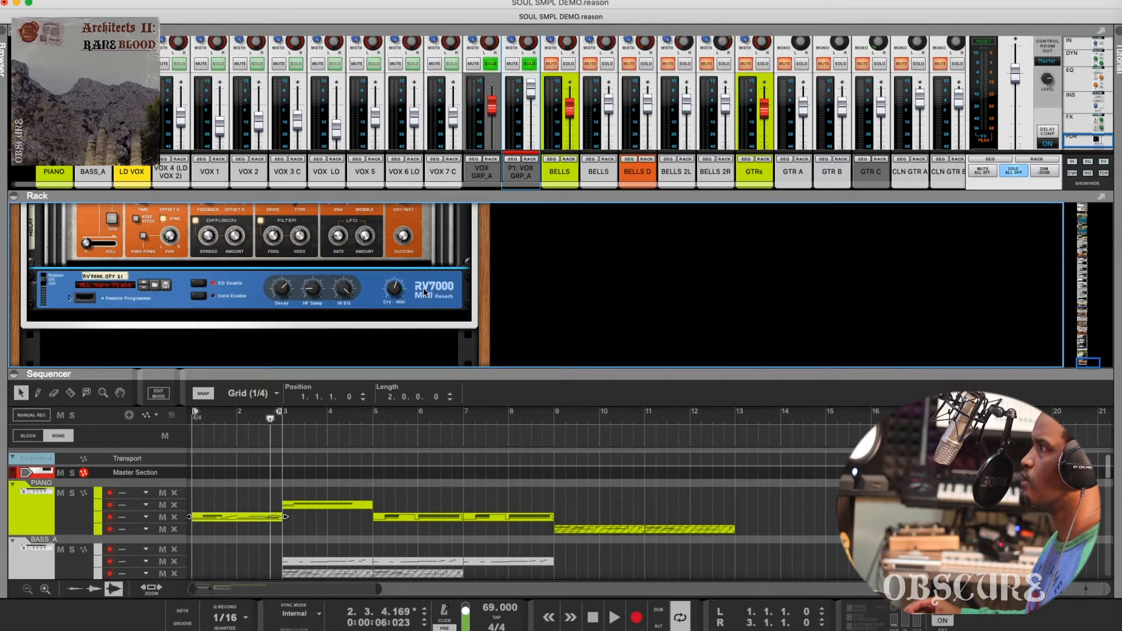
scroll(425, 292, up, 1)
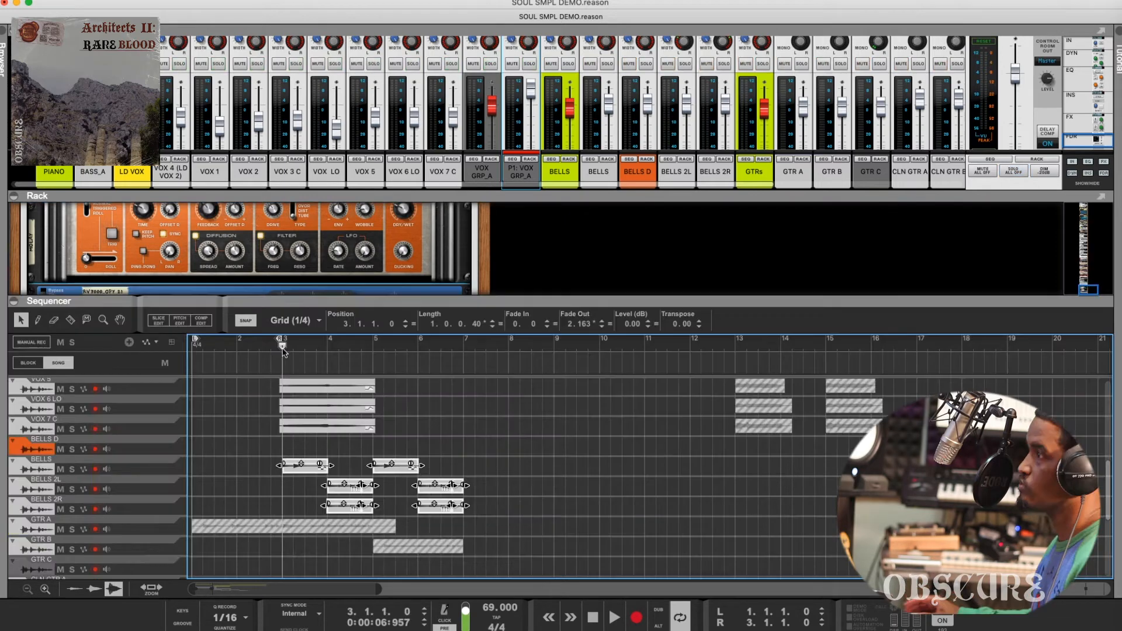
Step: Play the unmuted bells clips with the vocals from bar 3, stop playback and clear the clip selection
key(space)
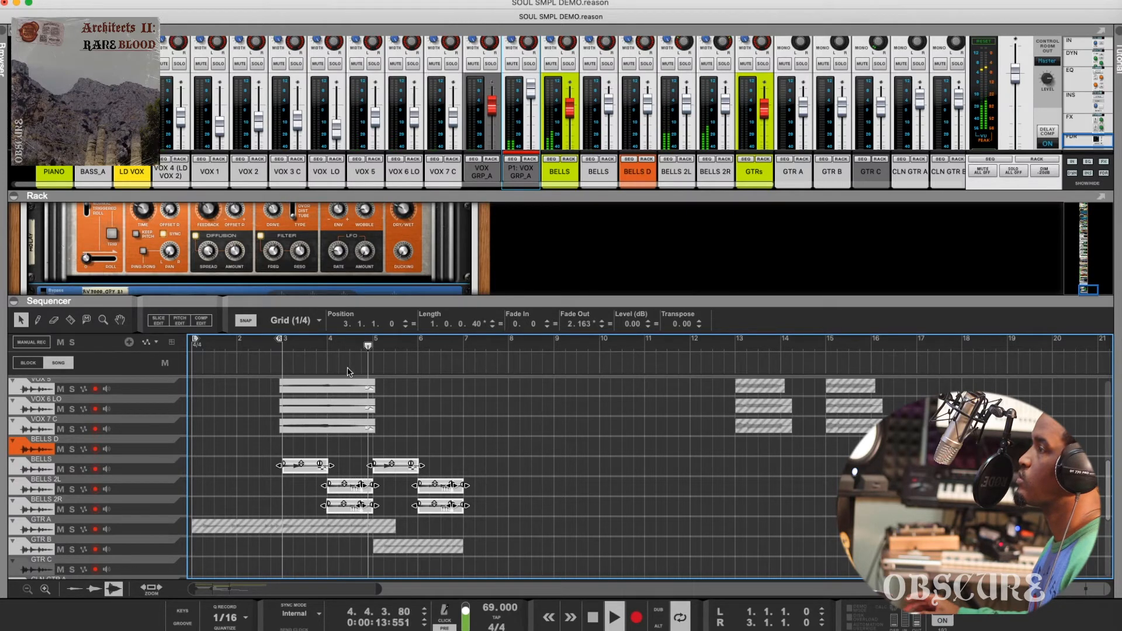
key(space)
click(455, 433)
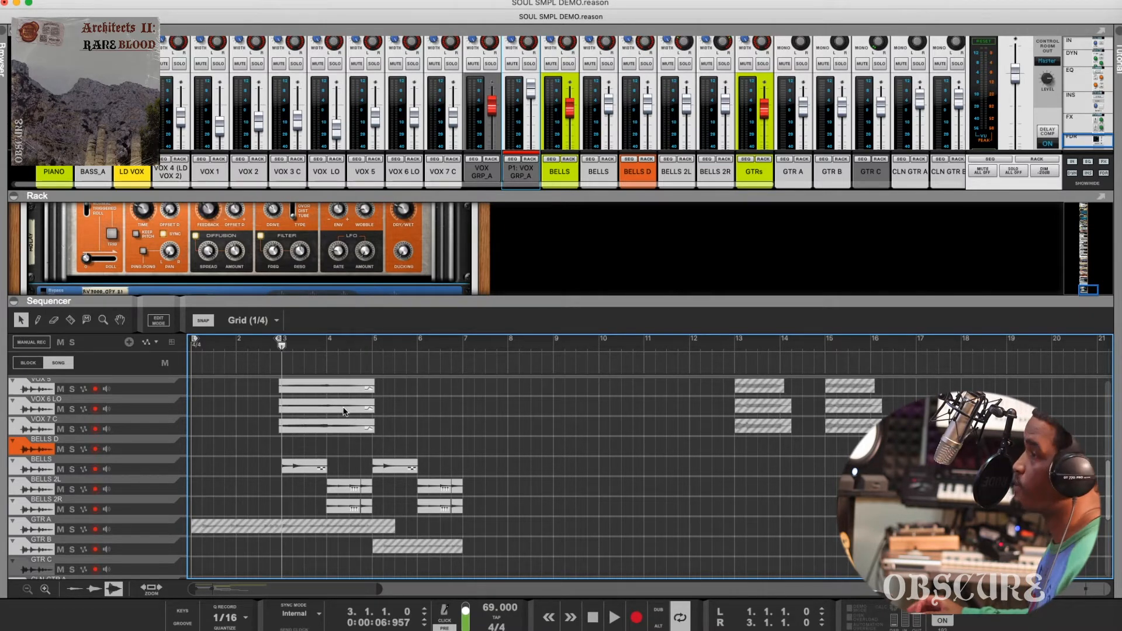
Step: Look through the bells, guitar and string tracks in the sequencer while playing the song from bar 3
scroll(344, 411, down, 2)
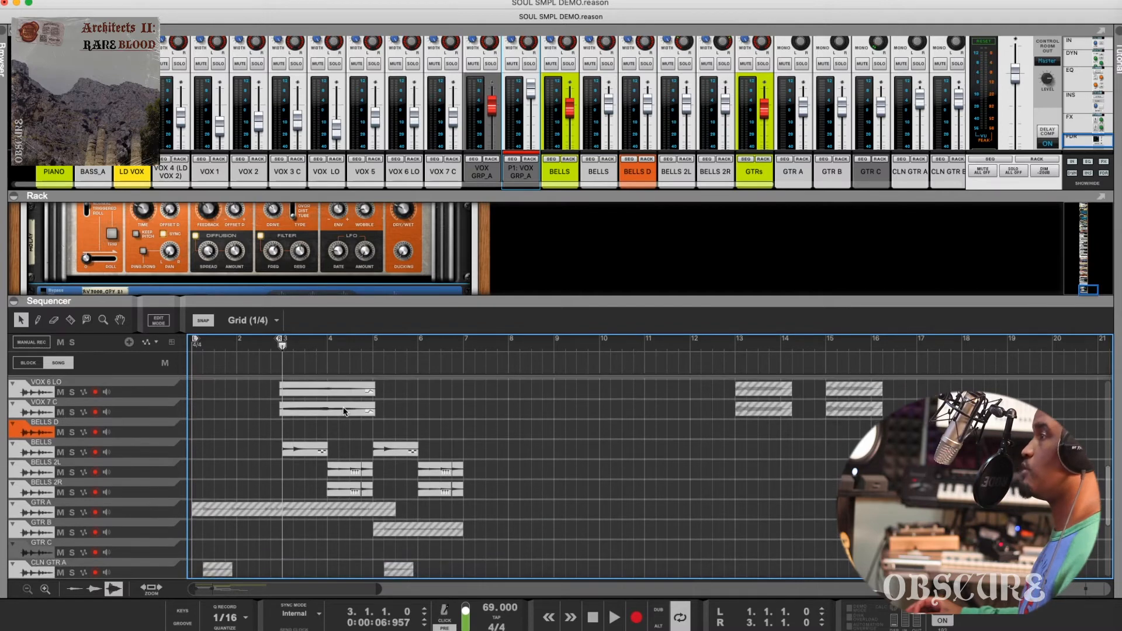
scroll(343, 411, right, 1)
scroll(344, 411, down, 3)
scroll(374, 405, right, 1)
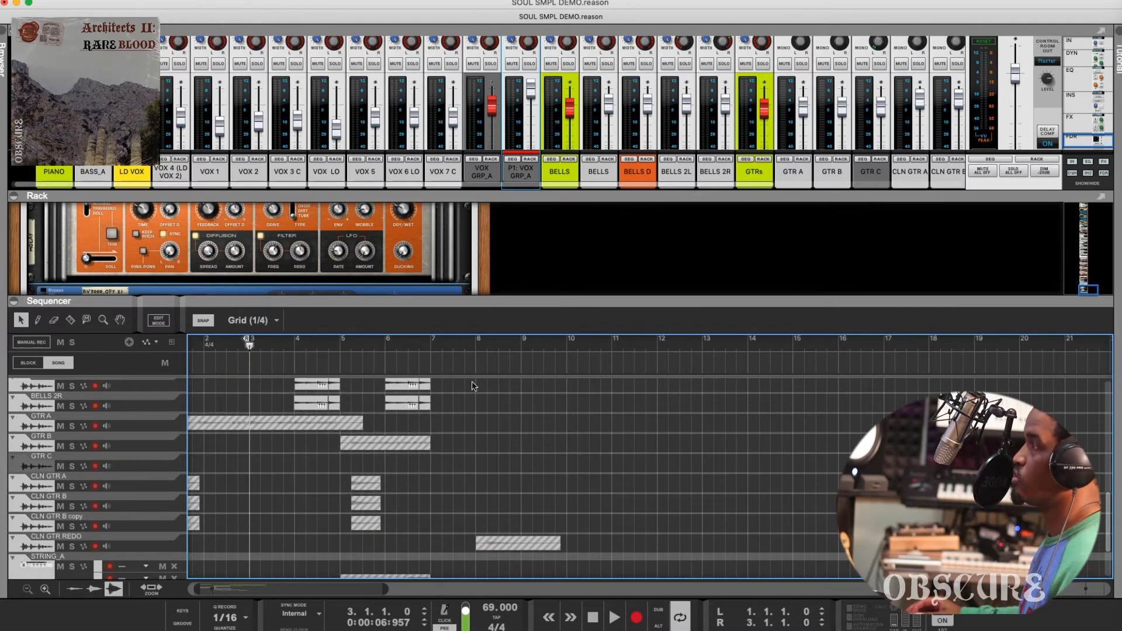
key(space)
scroll(343, 398, left, 1)
scroll(344, 398, up, 3)
scroll(304, 412, down, 3)
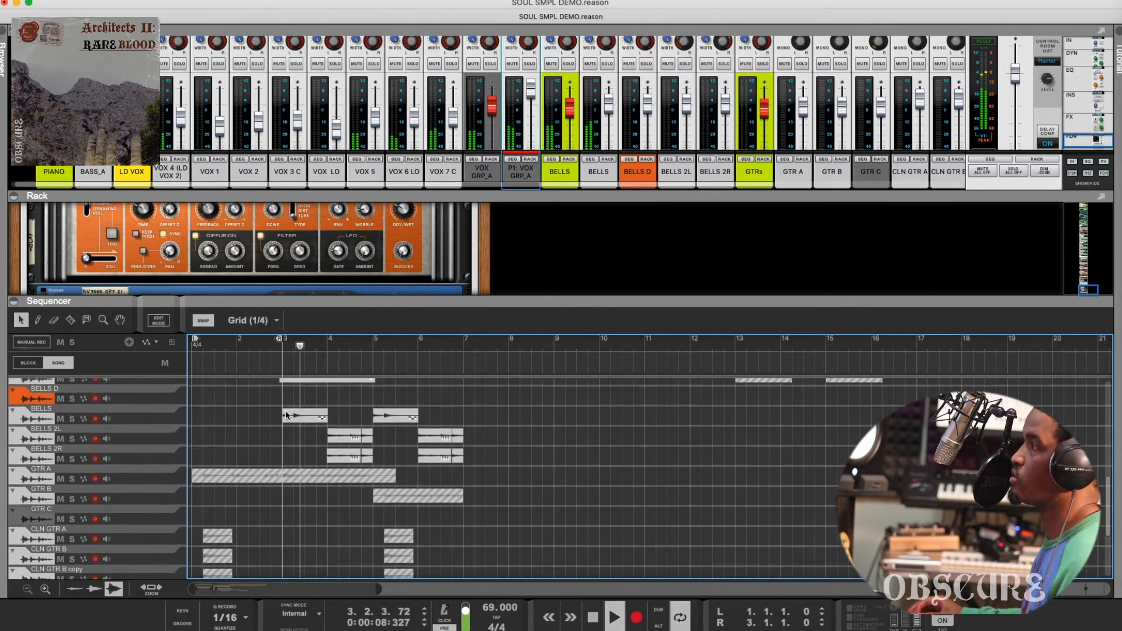
scroll(296, 414, up, 1)
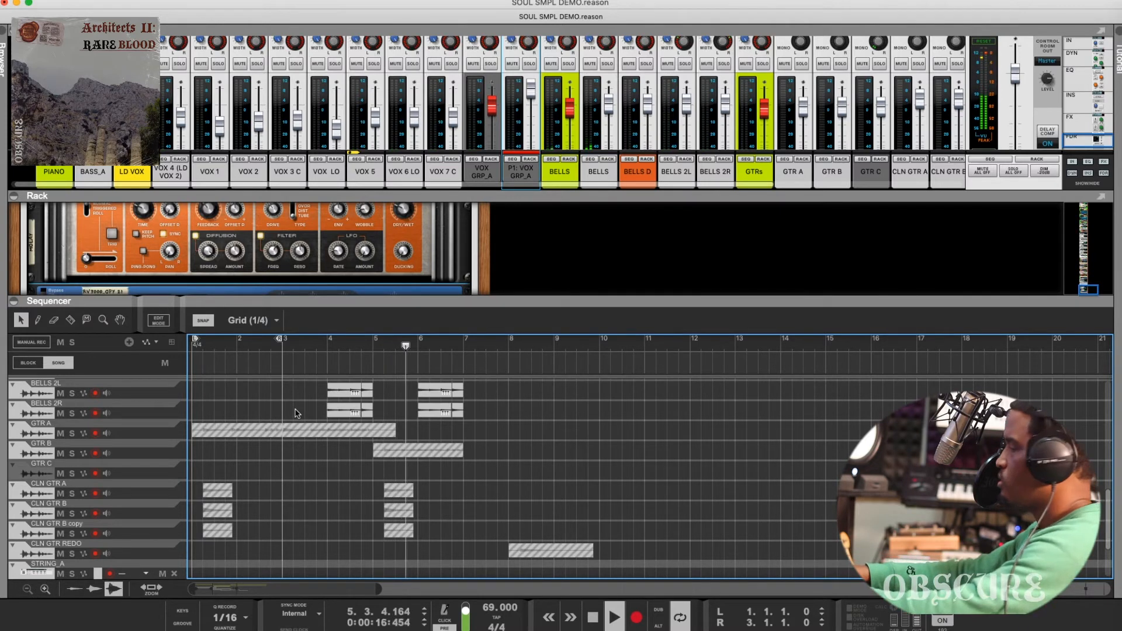
Step: Audition the BELLS, BELLS D, BELLS 2L and BELLS 2R channels in solo and stop playback
key(super+z)
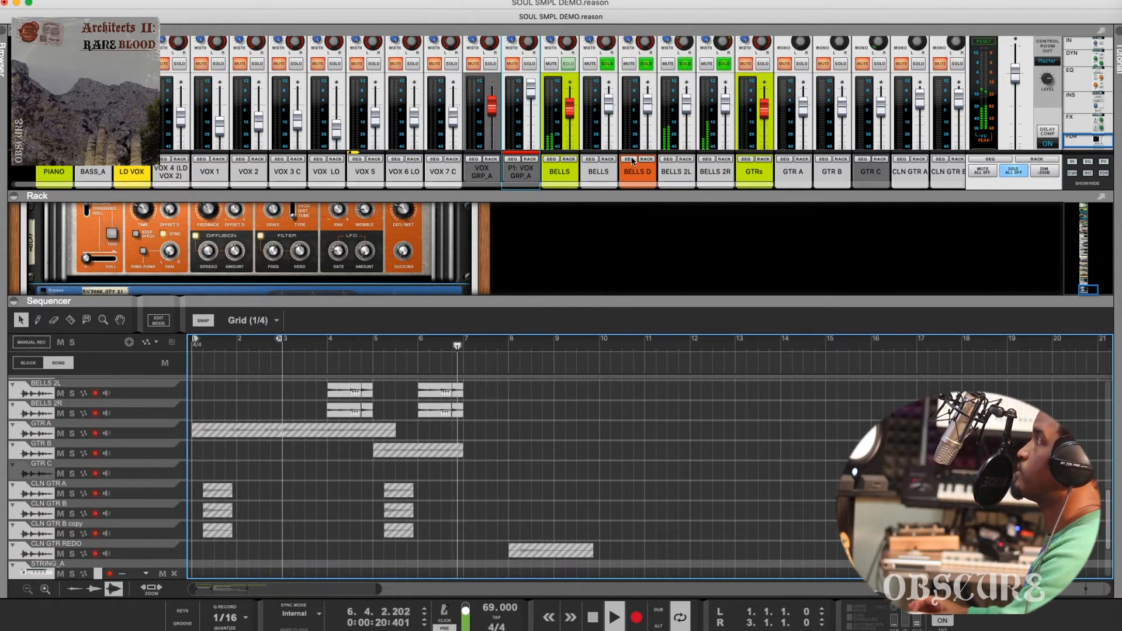
scroll(632, 160, down, 2)
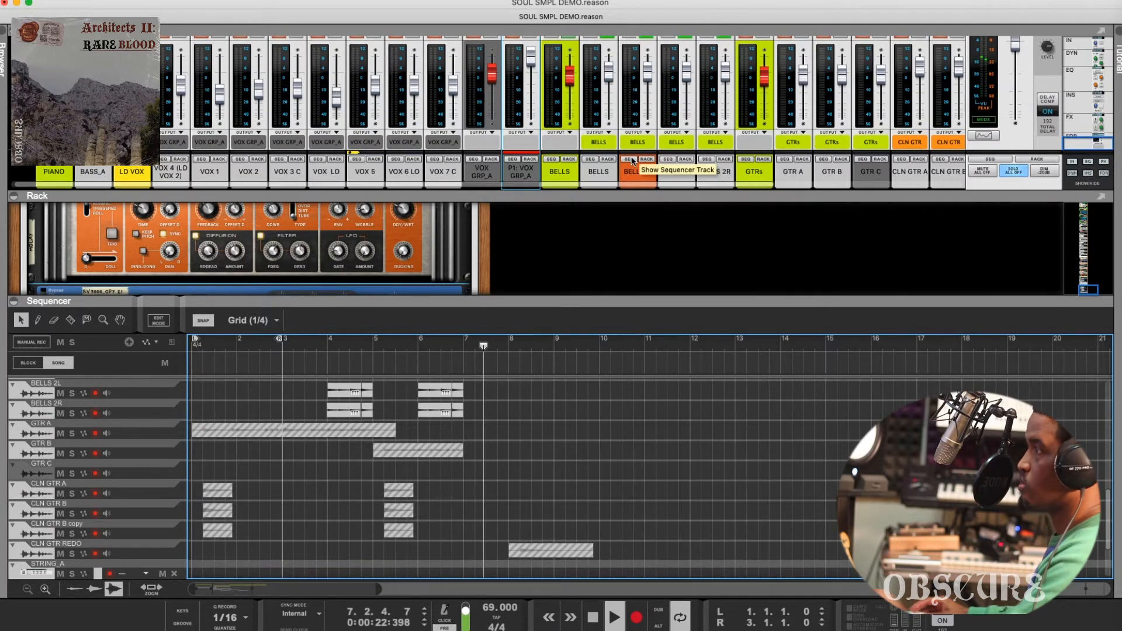
key(space)
Step: Loop bars 3 to 5 around the muted ORGAN_A clip at bar 3 and audition the soloed bells within that range
scroll(284, 521, down, 4)
click(295, 543)
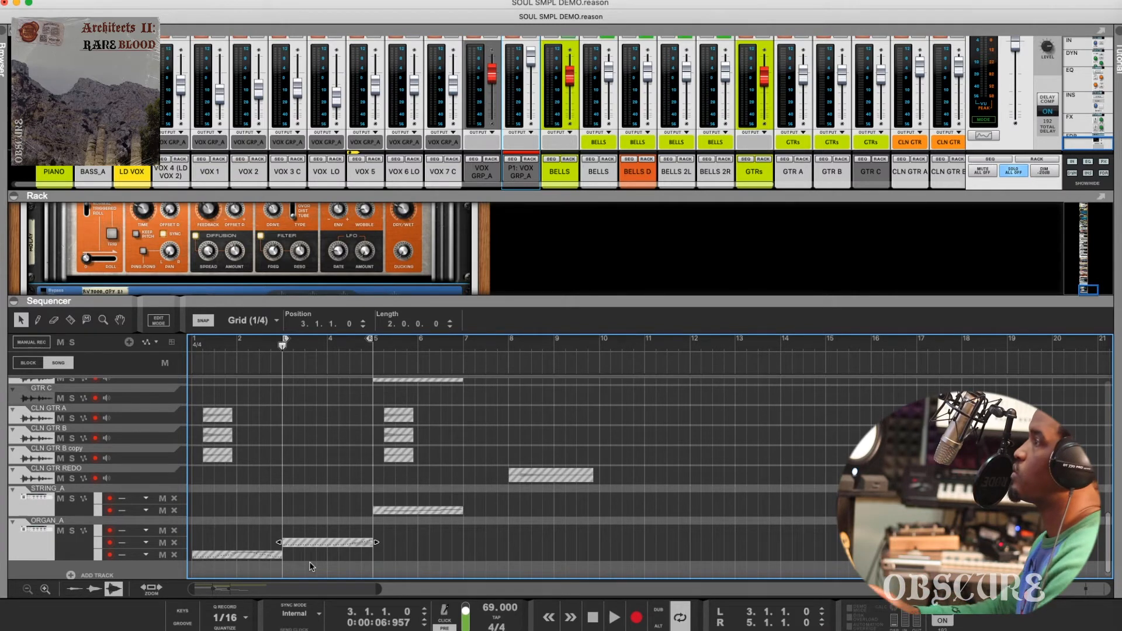
key(space)
scroll(430, 416, up, 1)
scroll(429, 416, up, 5)
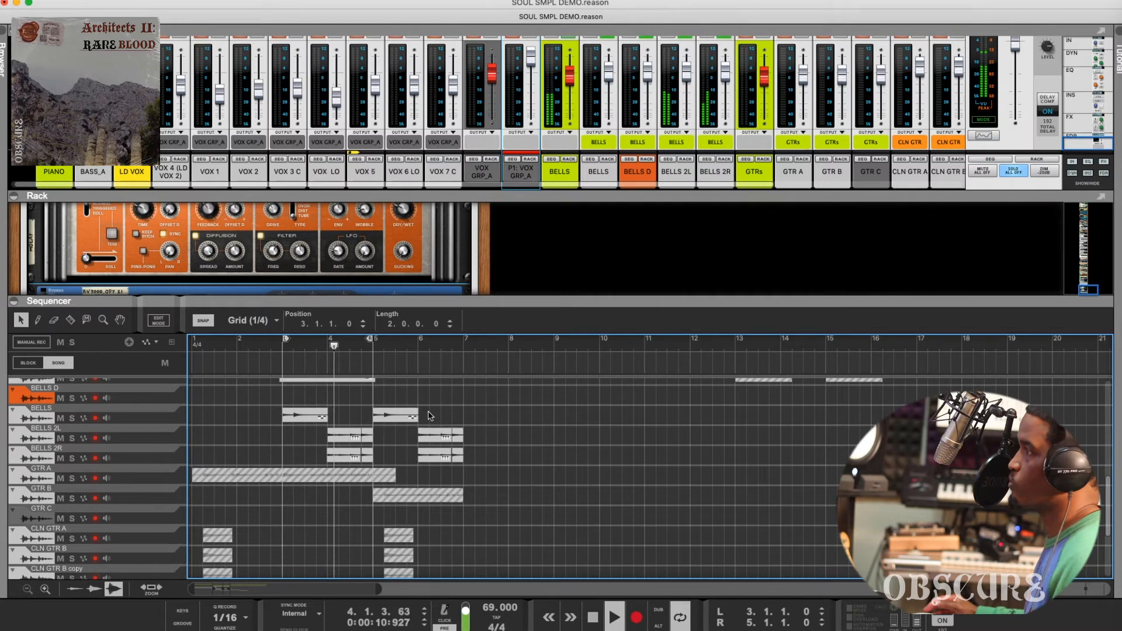
scroll(430, 415, up, 2)
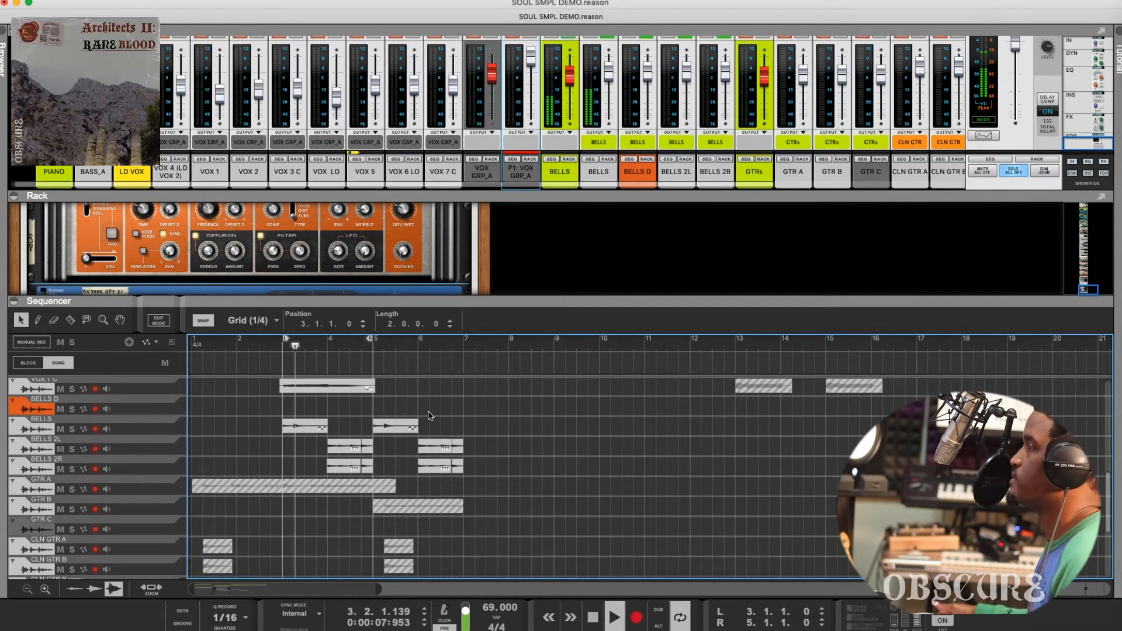
key(space)
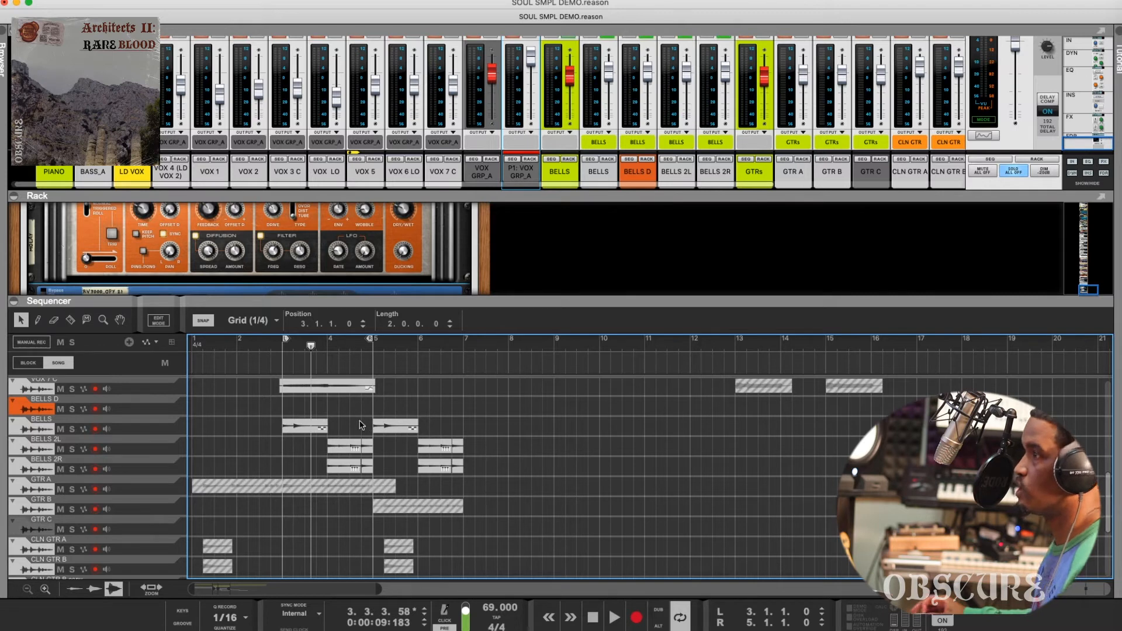
Step: Play the bars 3 to 5 loop with the vocals and bells together and look over the clean guitar, string and organ tracks
key(space)
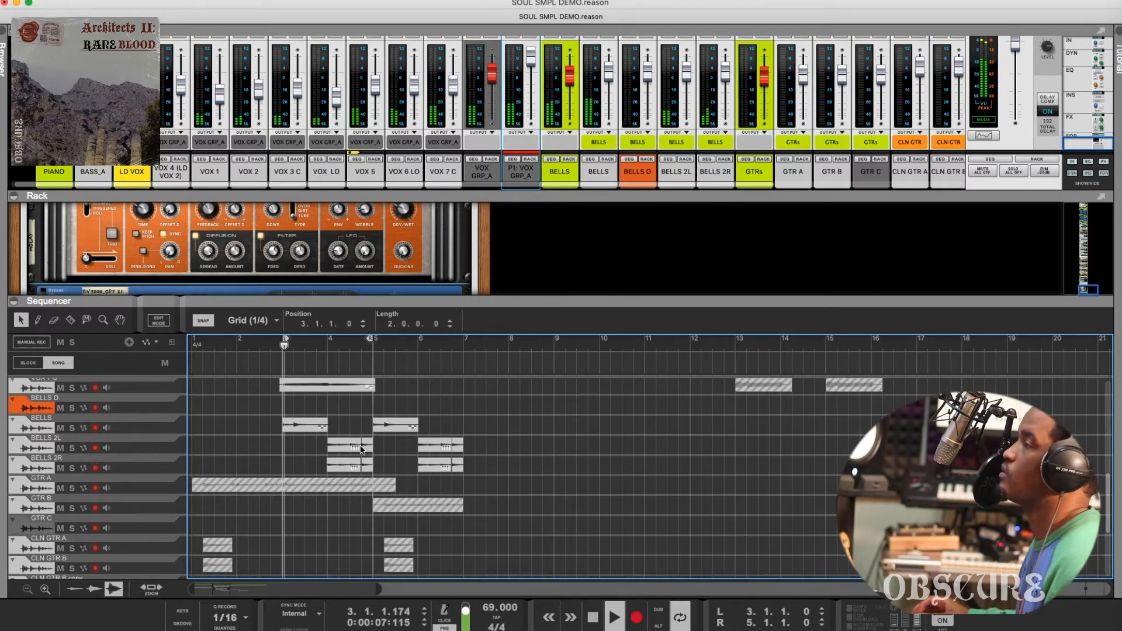
scroll(315, 444, down, 4)
scroll(318, 443, down, 3)
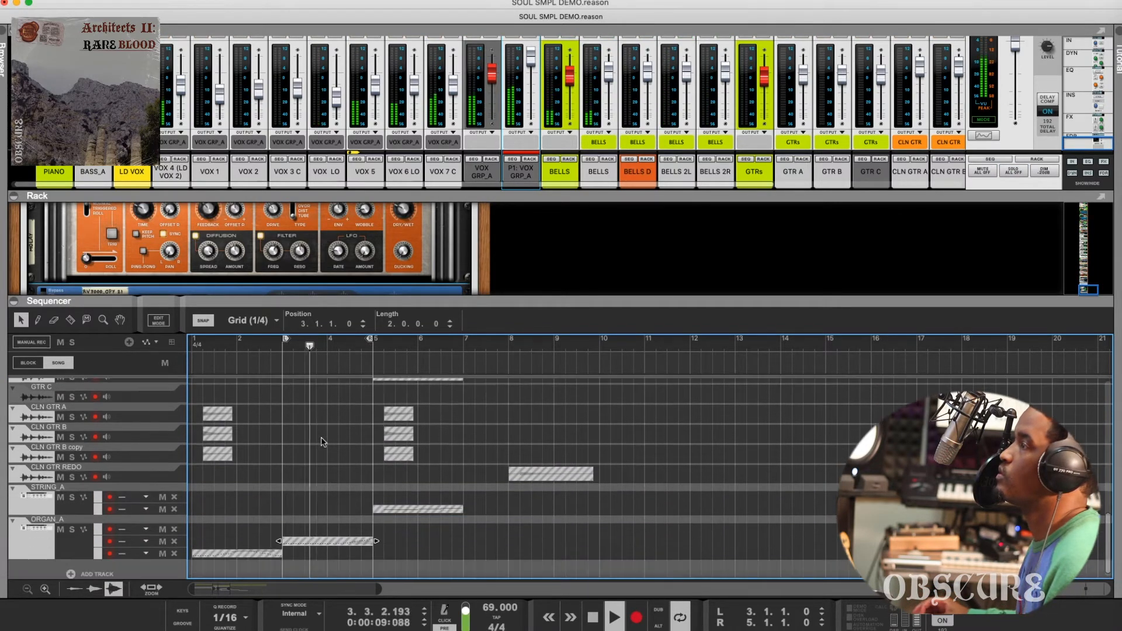
Step: Play the song from bar 1 with the GTR A part unmuted, return the playhead to the start and play it again
scroll(512, 429, up, 3)
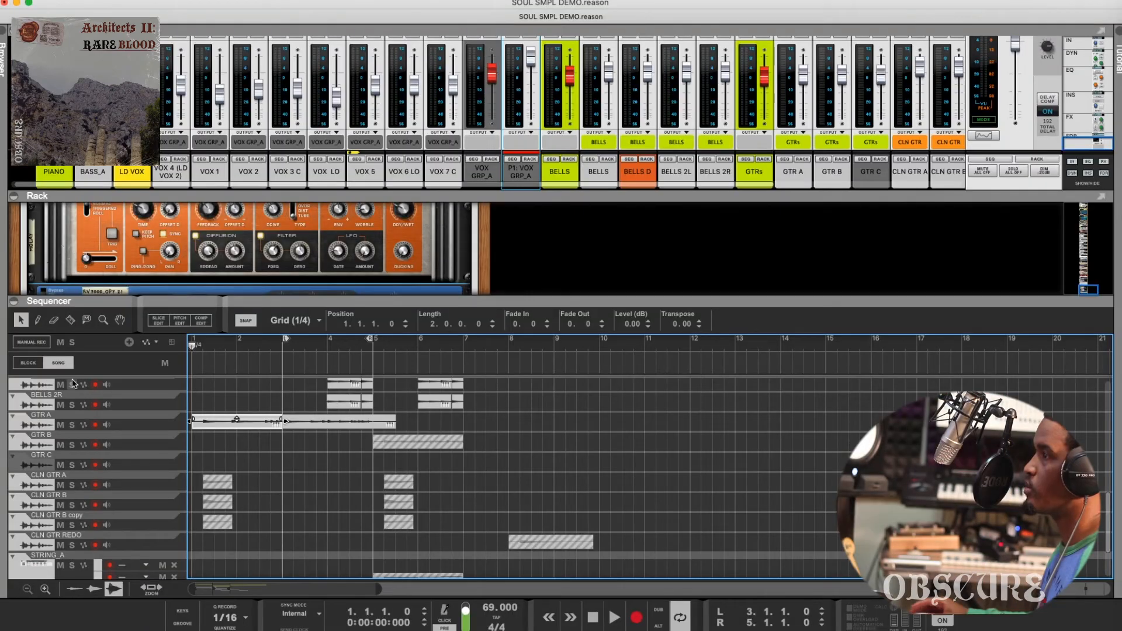
key(space)
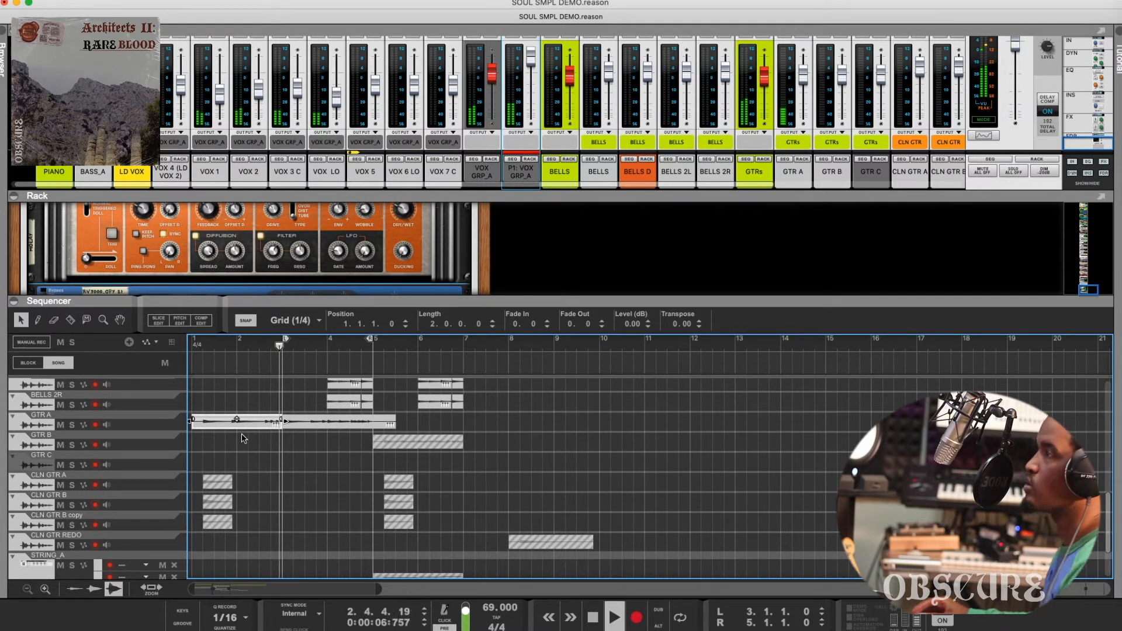
scroll(243, 440, up, 1)
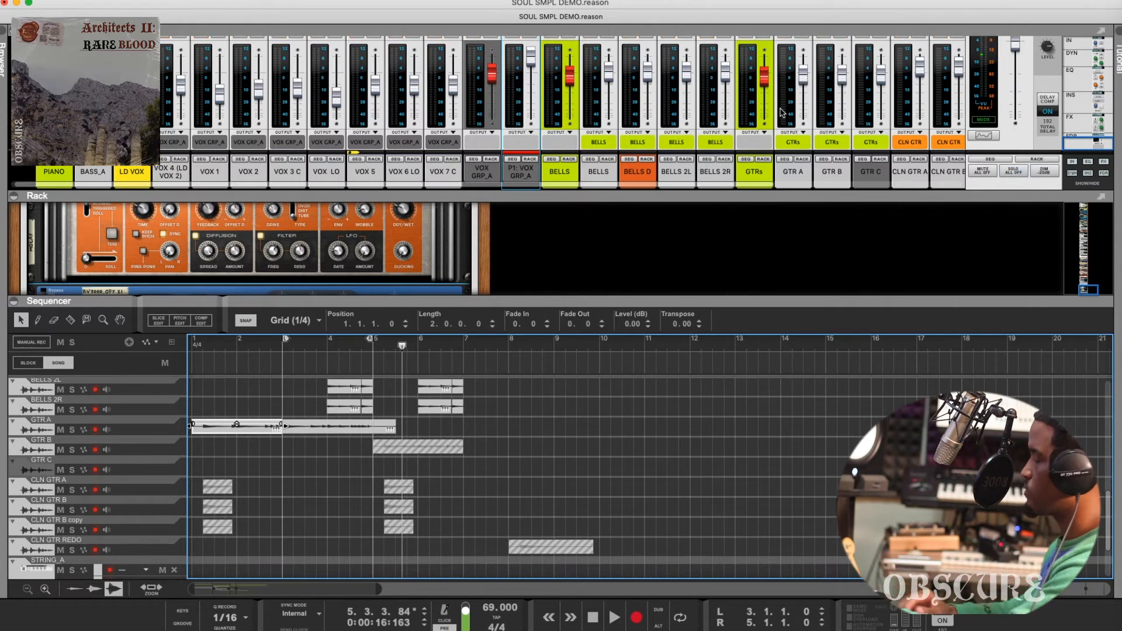
key(shift+Return)
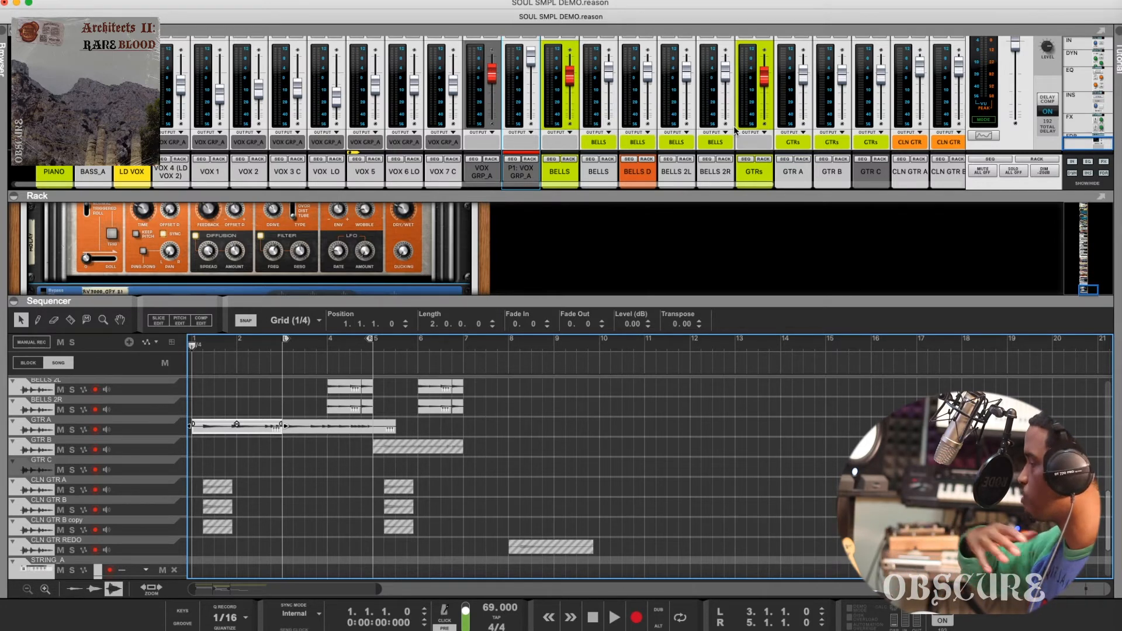
key(space)
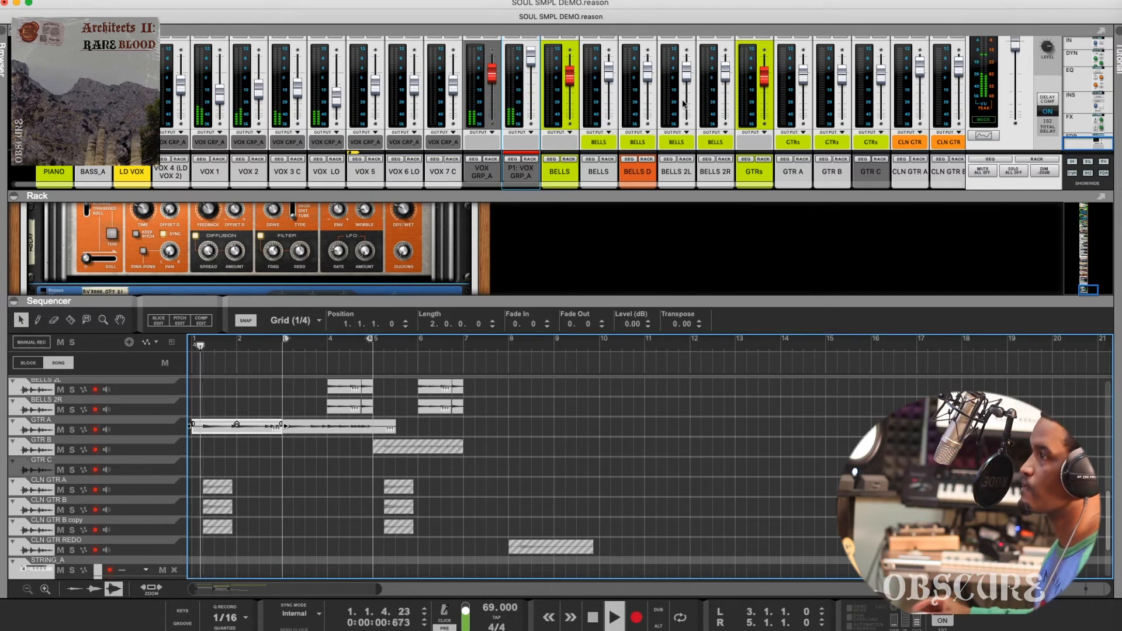
Step: Unmute the CLN GTR A, CLN GTR B and CLN GTR B copy clips near bars 1 and 5
scroll(263, 391, down, 3)
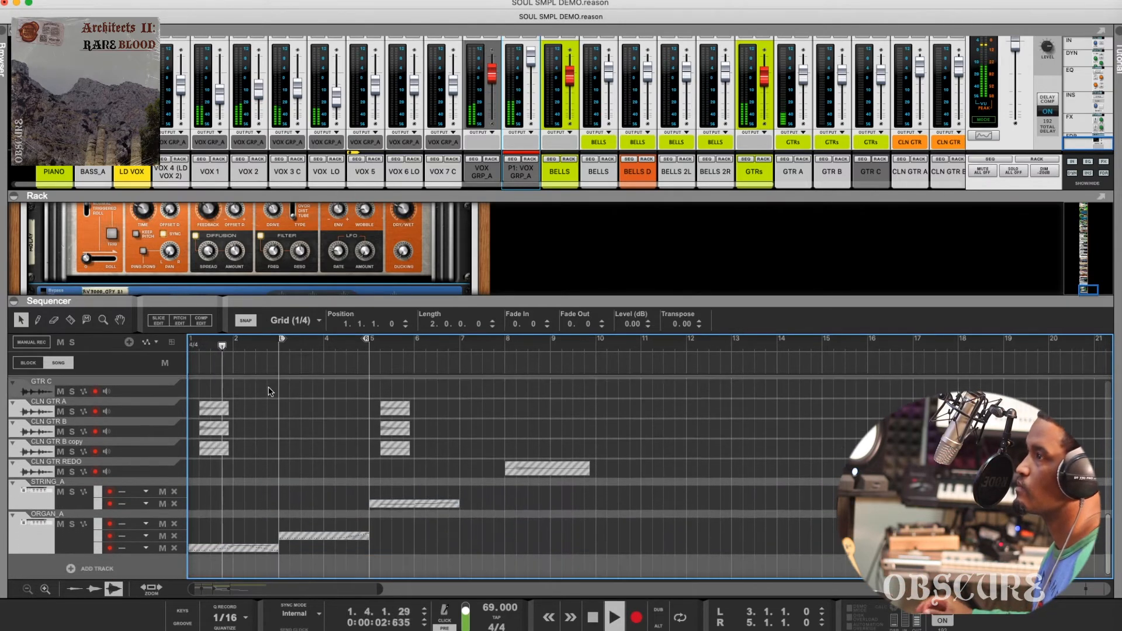
scroll(269, 391, up, 3)
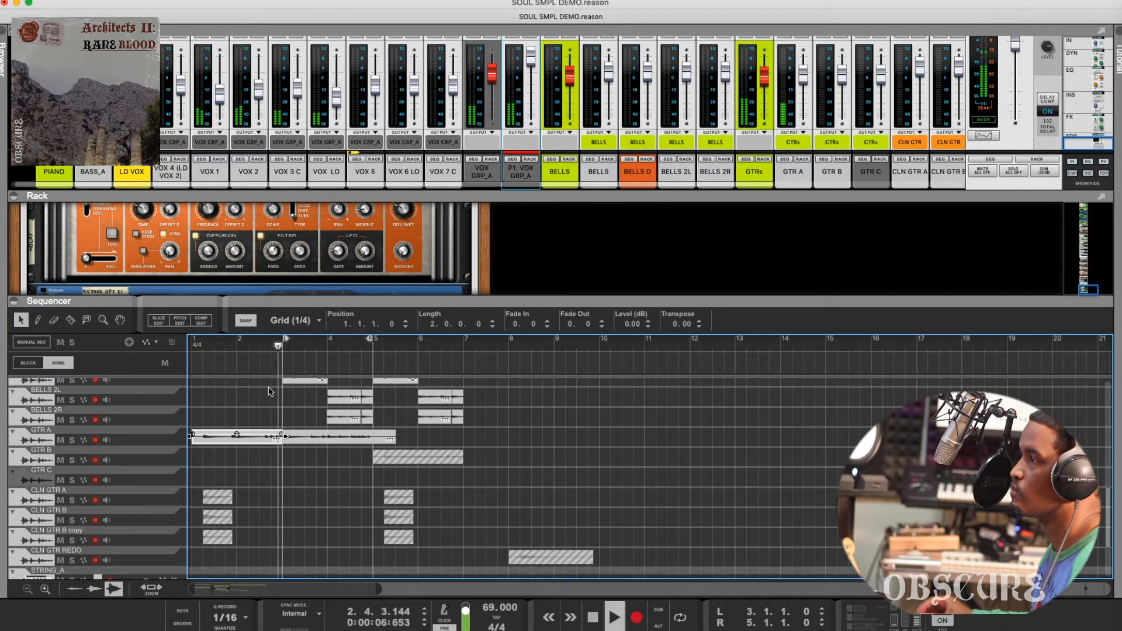
scroll(286, 517, down, 3)
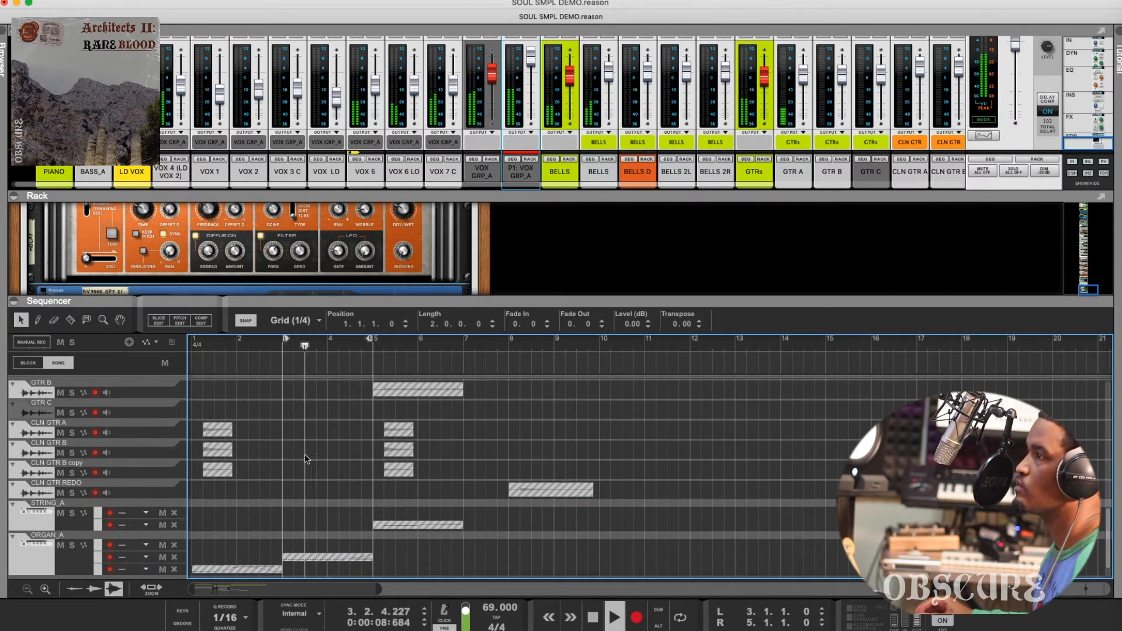
drag(315, 423, 186, 512)
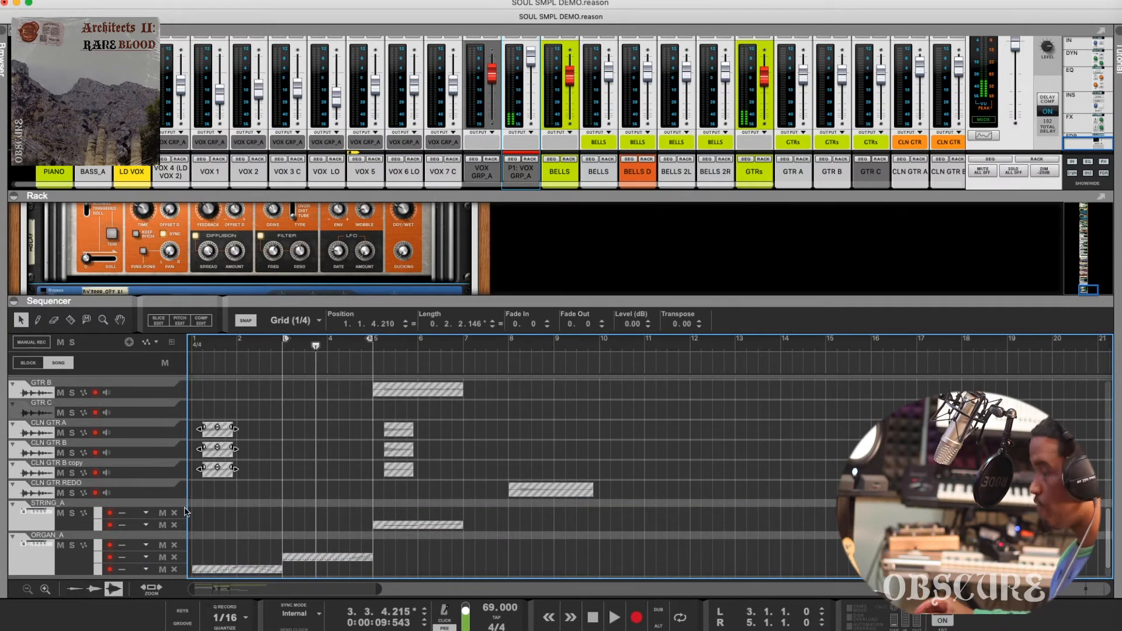
key(m)
drag(433, 432, 381, 477)
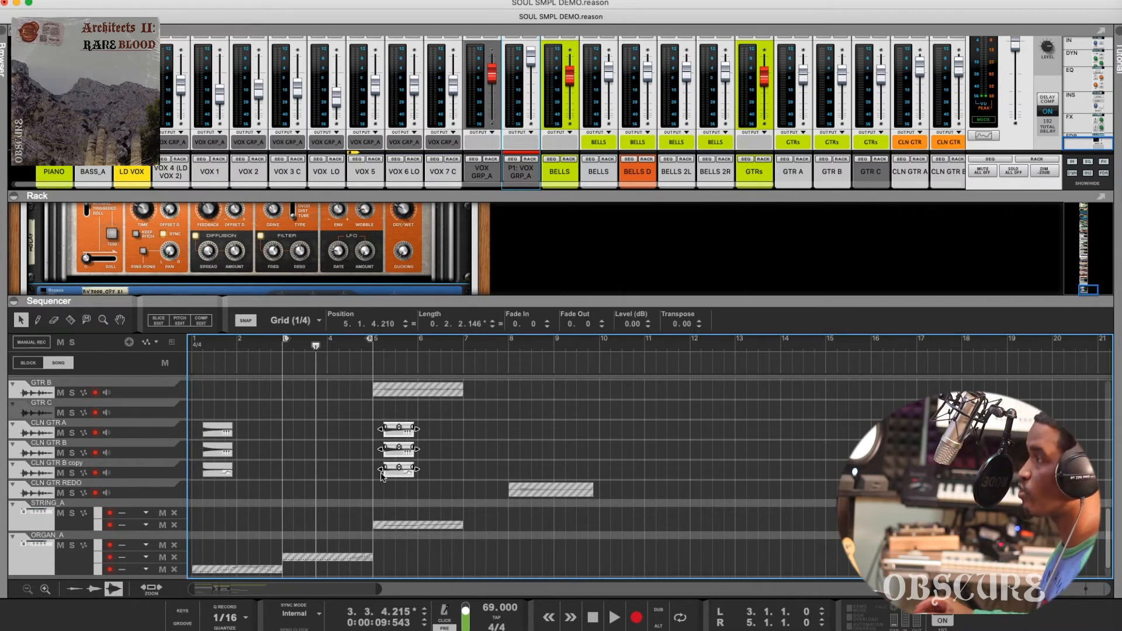
click(266, 451)
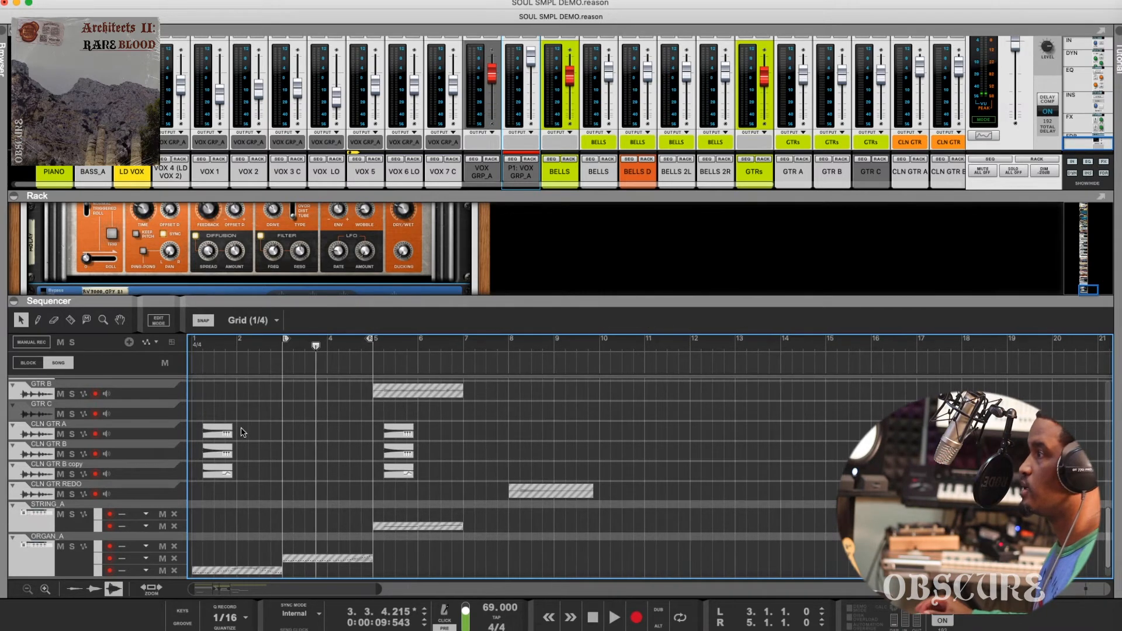
Step: Audition the clean guitar channels in solo from bar 1 and show the CLN GTR bus's RV7000 reverb in the rack
scroll(243, 432, down, 1)
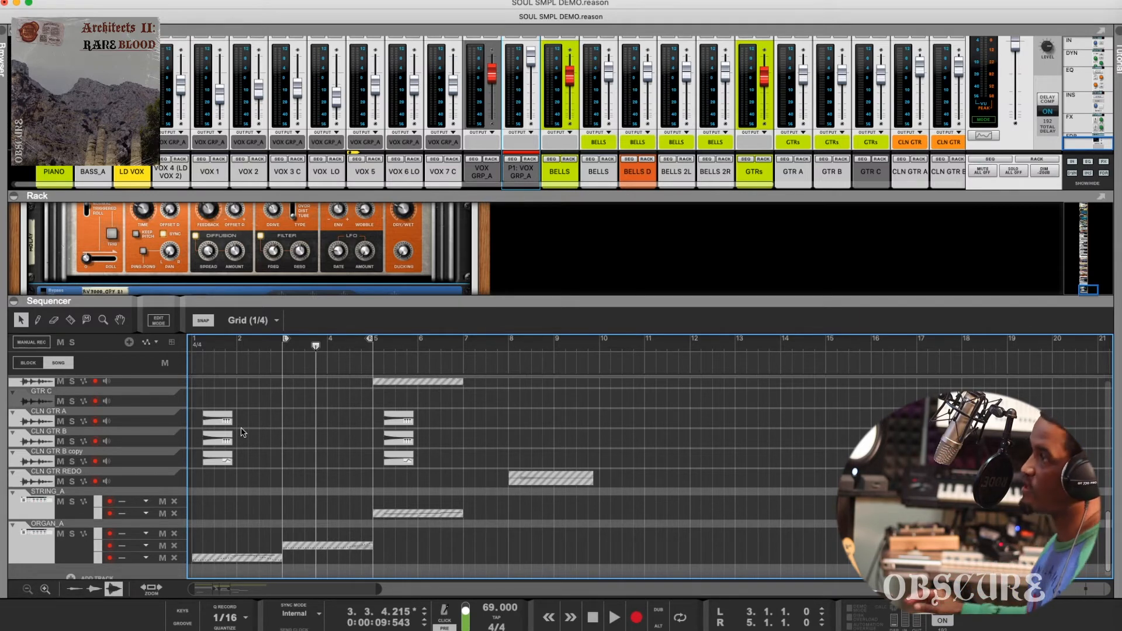
key(space)
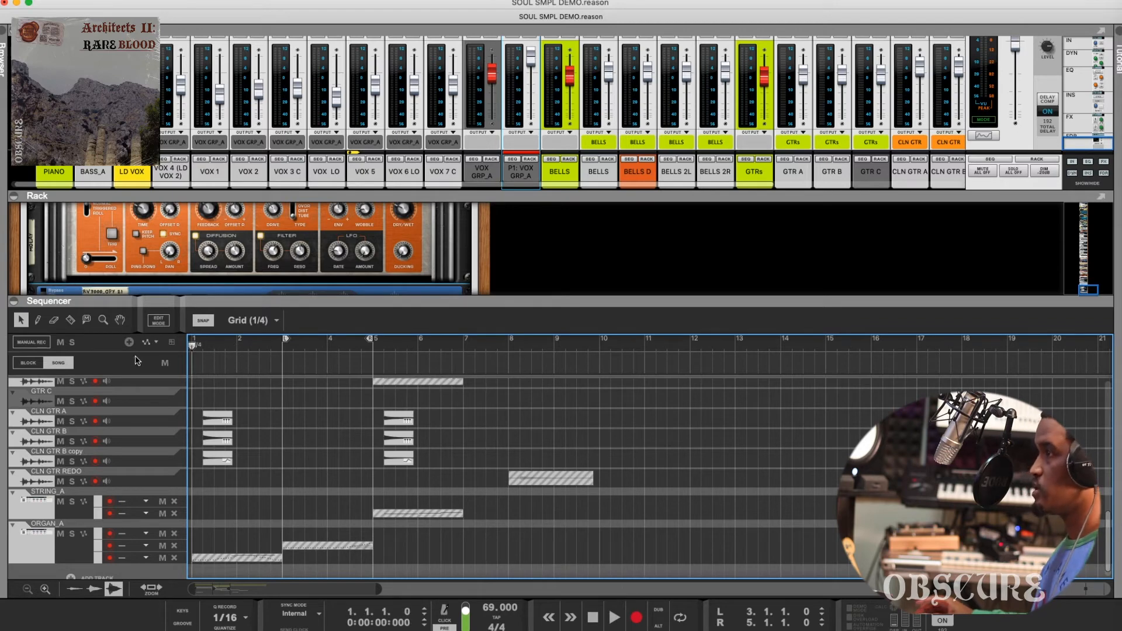
key(space)
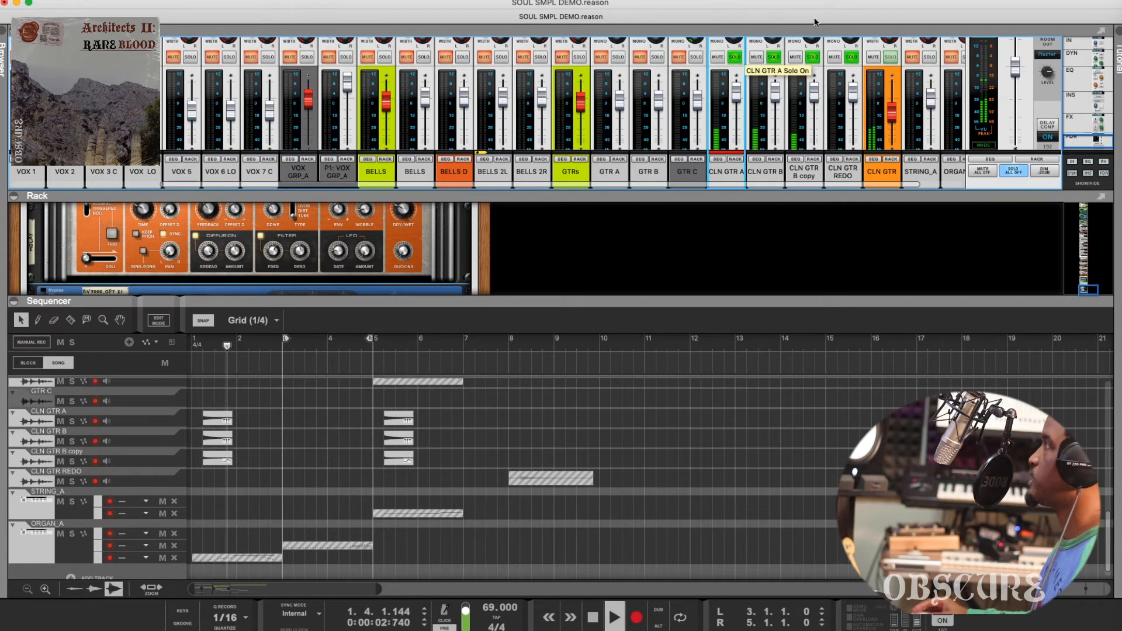
key(space)
click(898, 170)
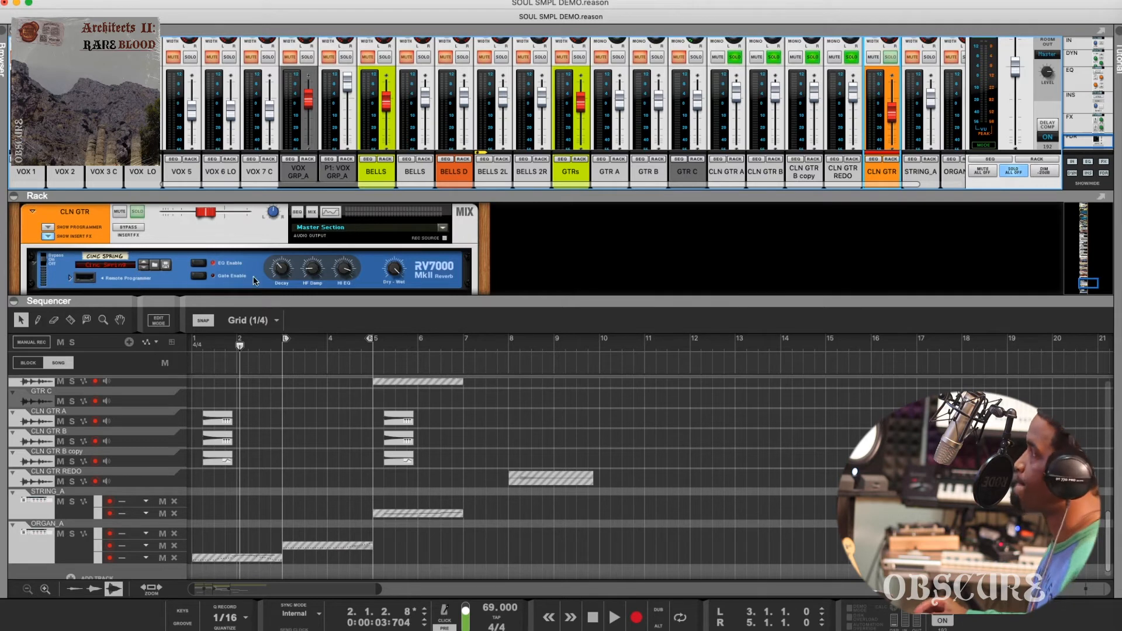
key(Home)
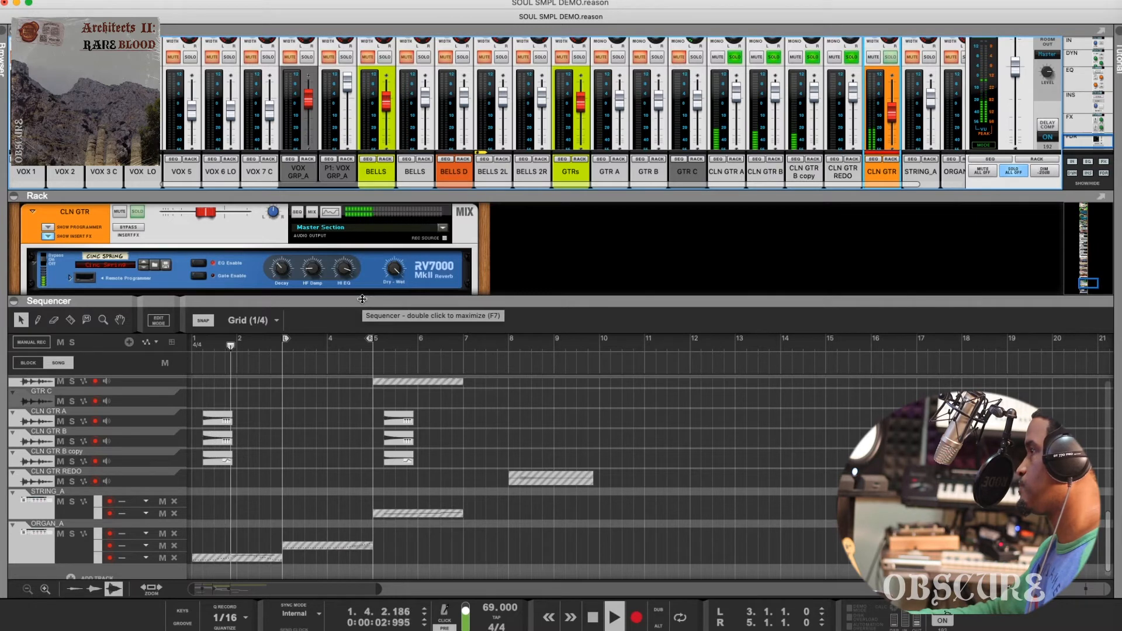
key(space)
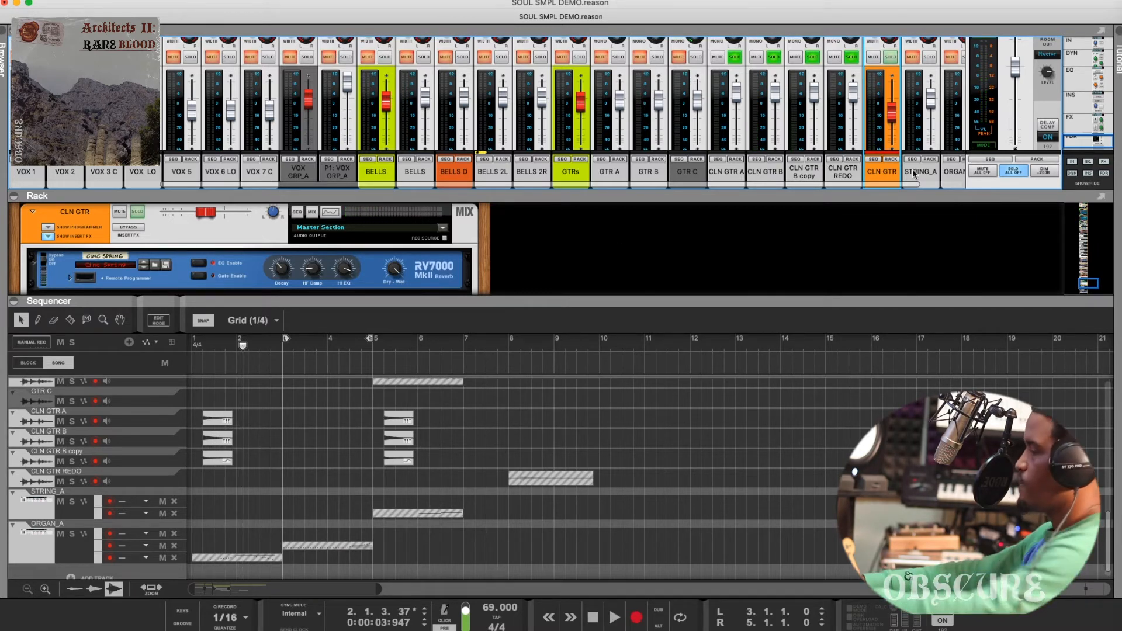
Step: Clear all solos and play the full arrangement from bar 1 with the clean guitars
key(shift+s)
key(KP_0)
key(space)
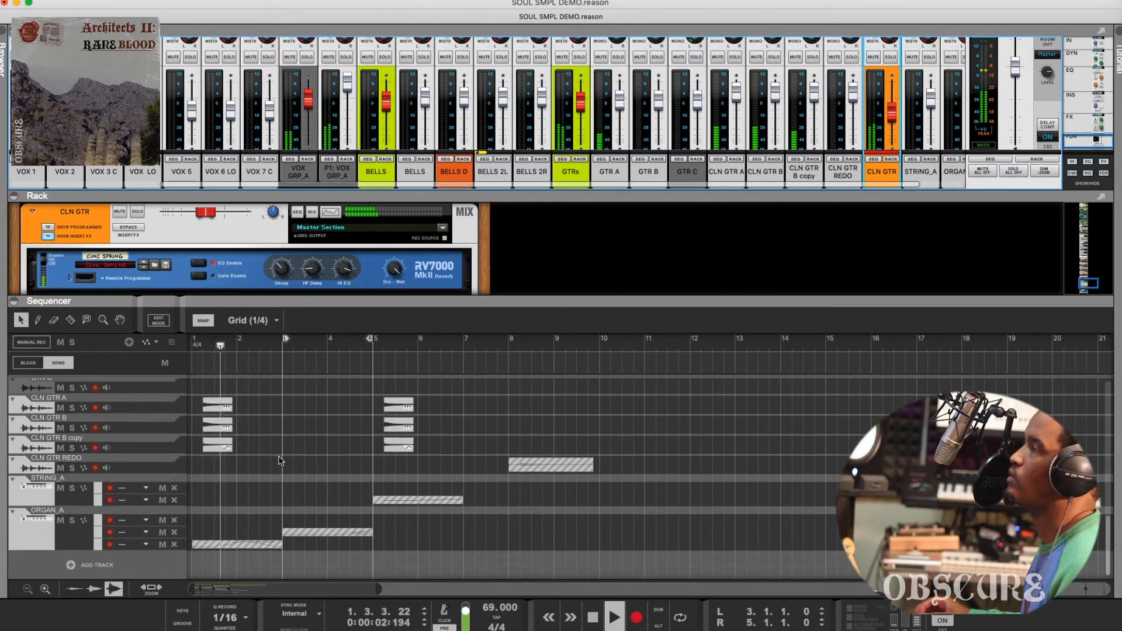
scroll(249, 462, down, 1)
scroll(249, 461, left, 1)
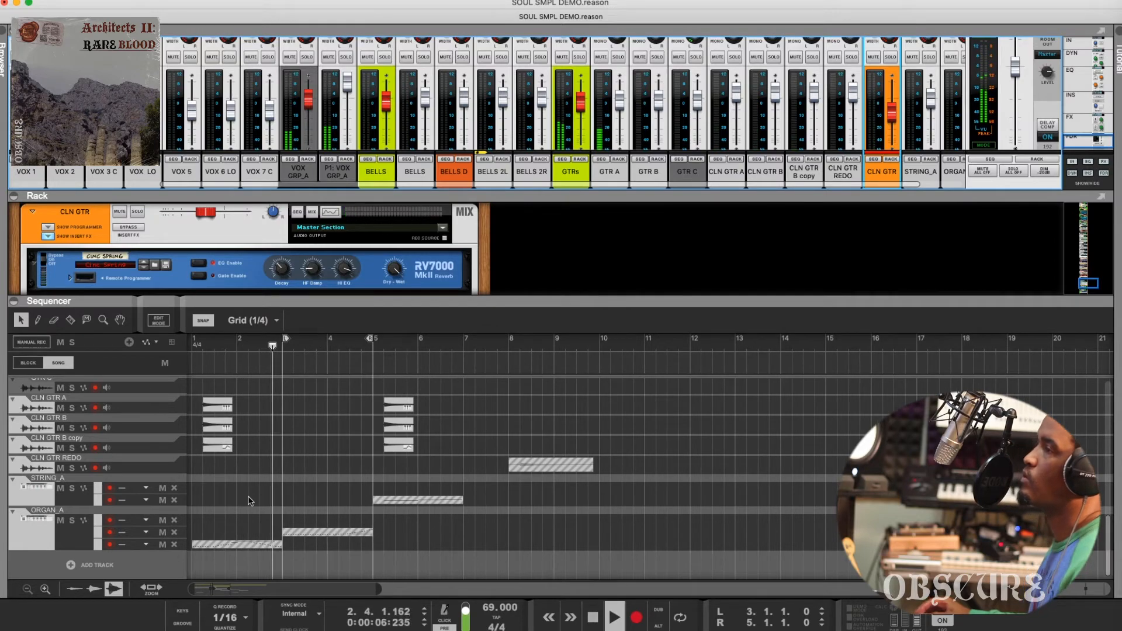
key(space)
Step: Move the ORGAN_A track above STRING_A and unmute its clips at bars 1 and 3
click(277, 502)
drag(32, 522, 33, 485)
click(213, 545)
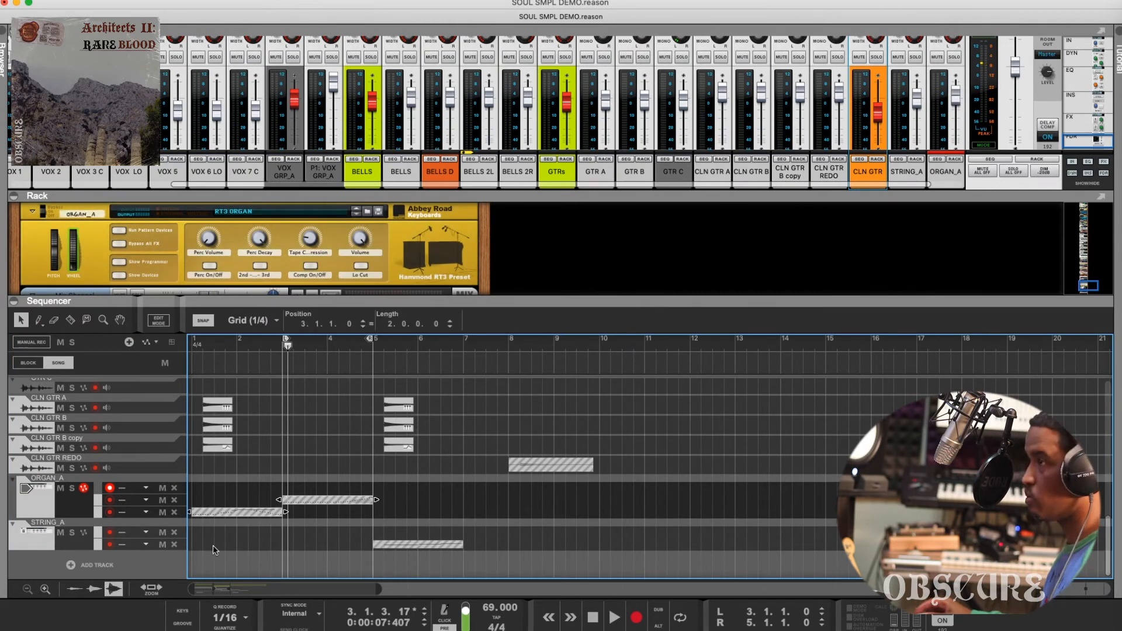
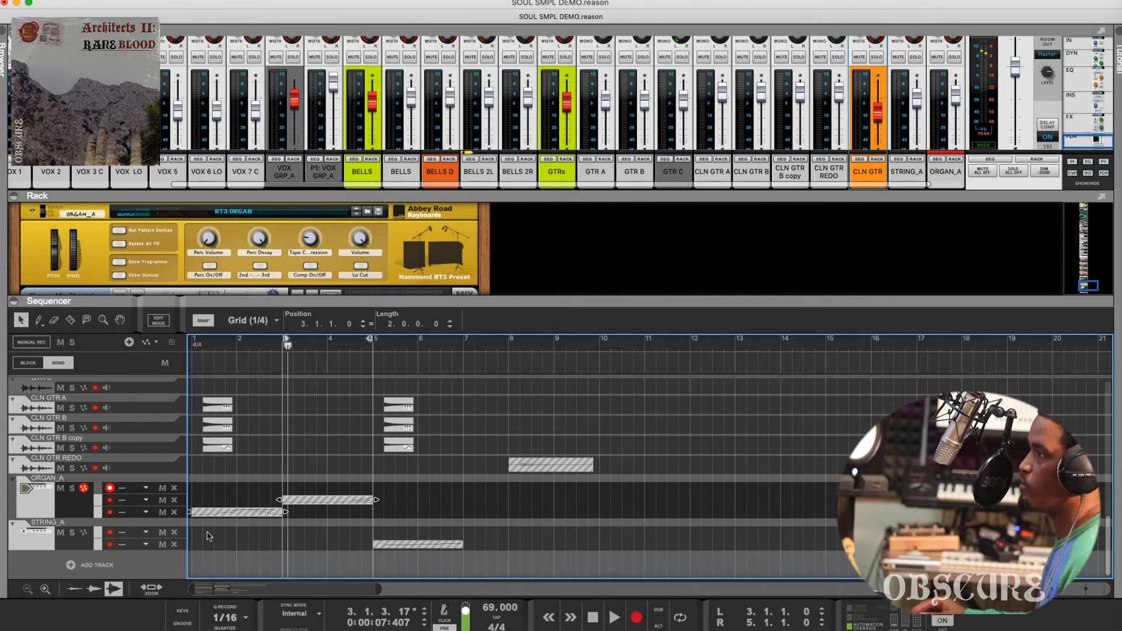
scroll(308, 463, right, 1)
key(shift+Return)
drag(325, 481, 98, 555)
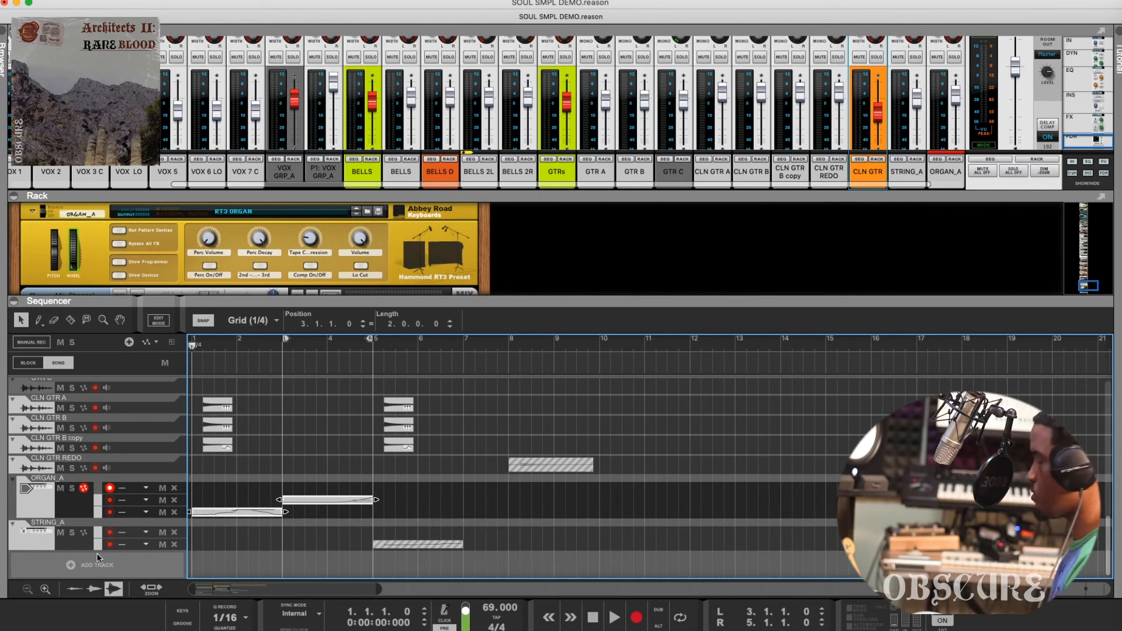
Step: Play the song from bar 1 with the unmuted organ clips and stop playback
key(space)
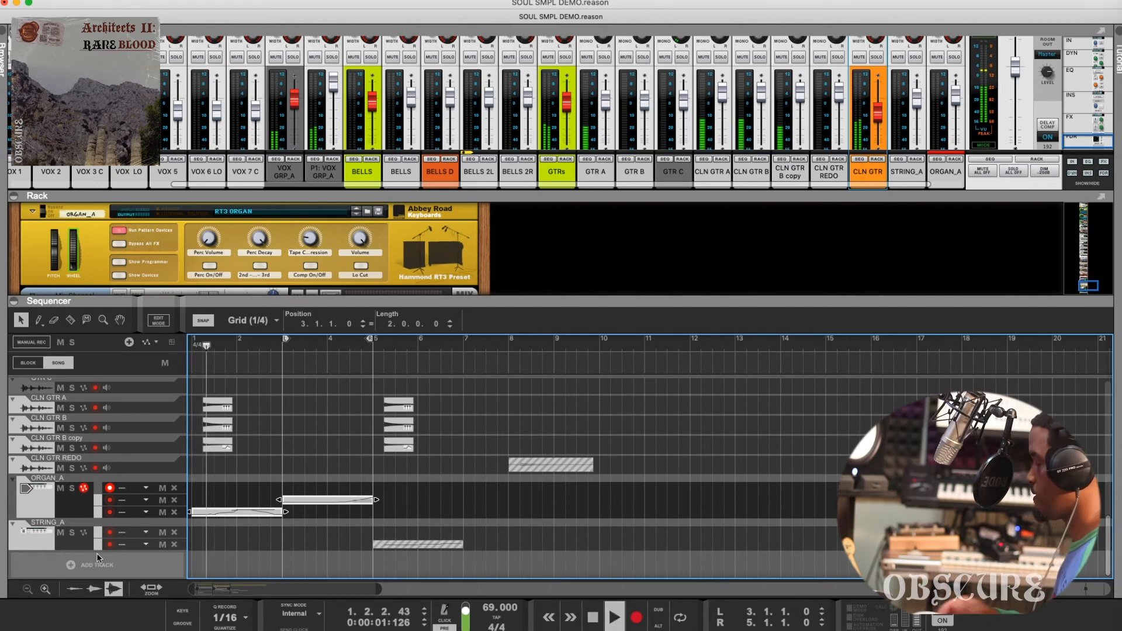
key(space)
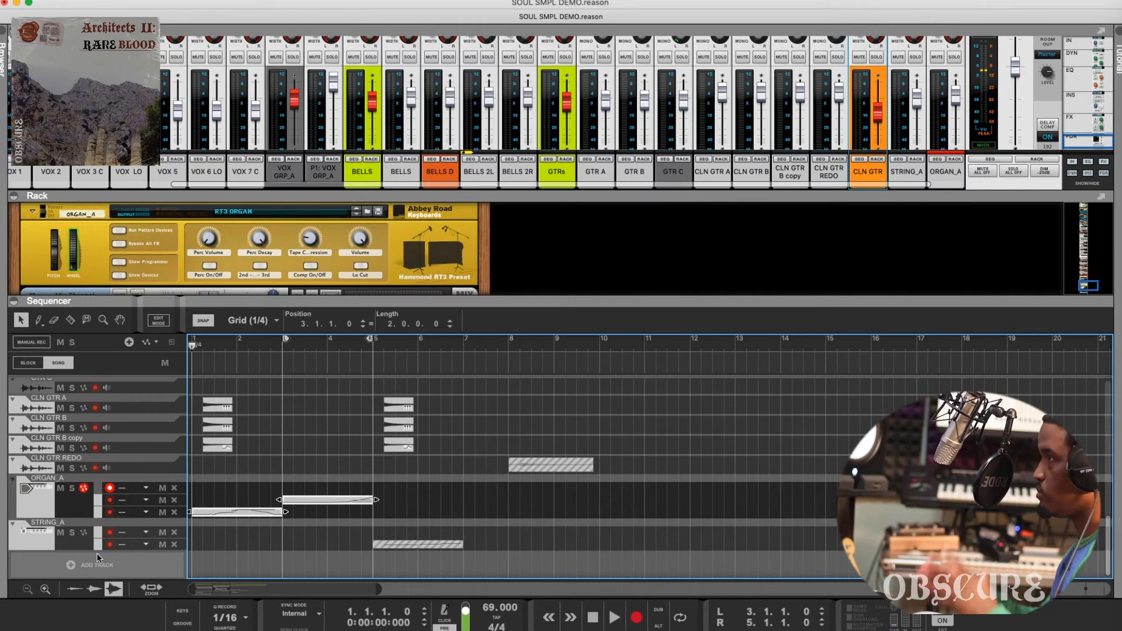
key(space)
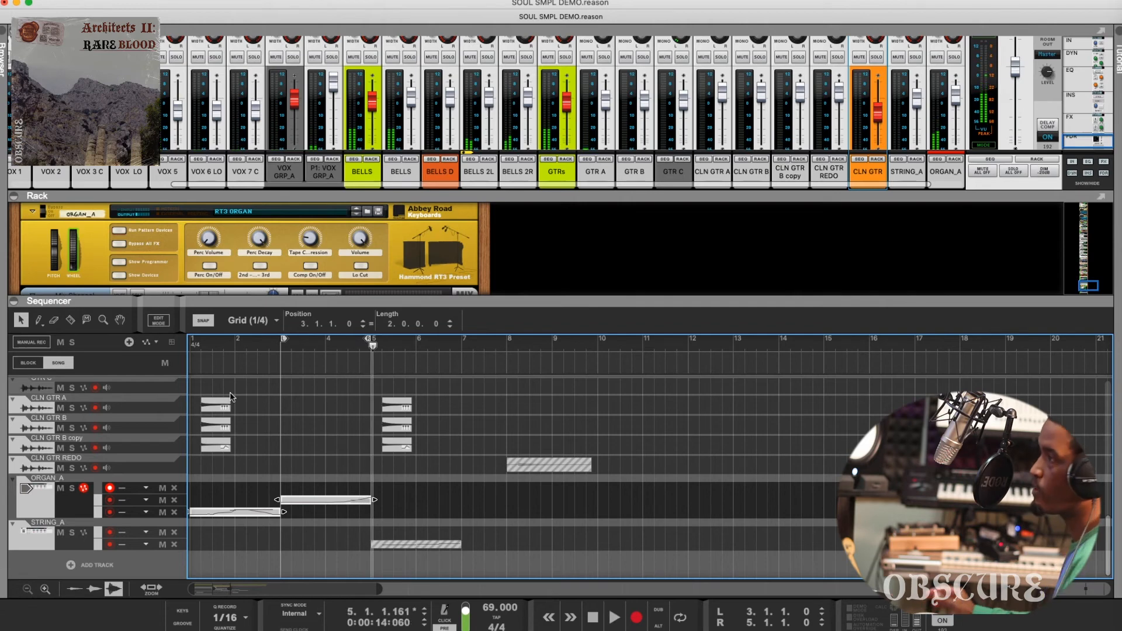
Step: Unmute the STRING_A clip at bar 5 and set the loop range to bars 5 to 7
scroll(231, 397, up, 1)
scroll(231, 397, right, 1)
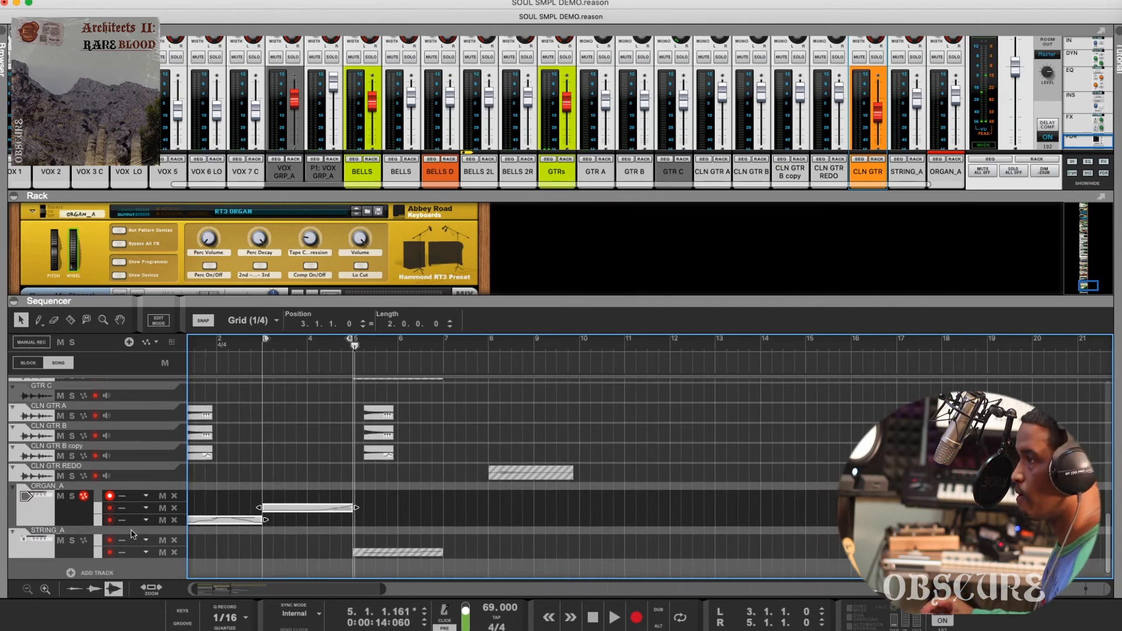
click(71, 554)
click(406, 548)
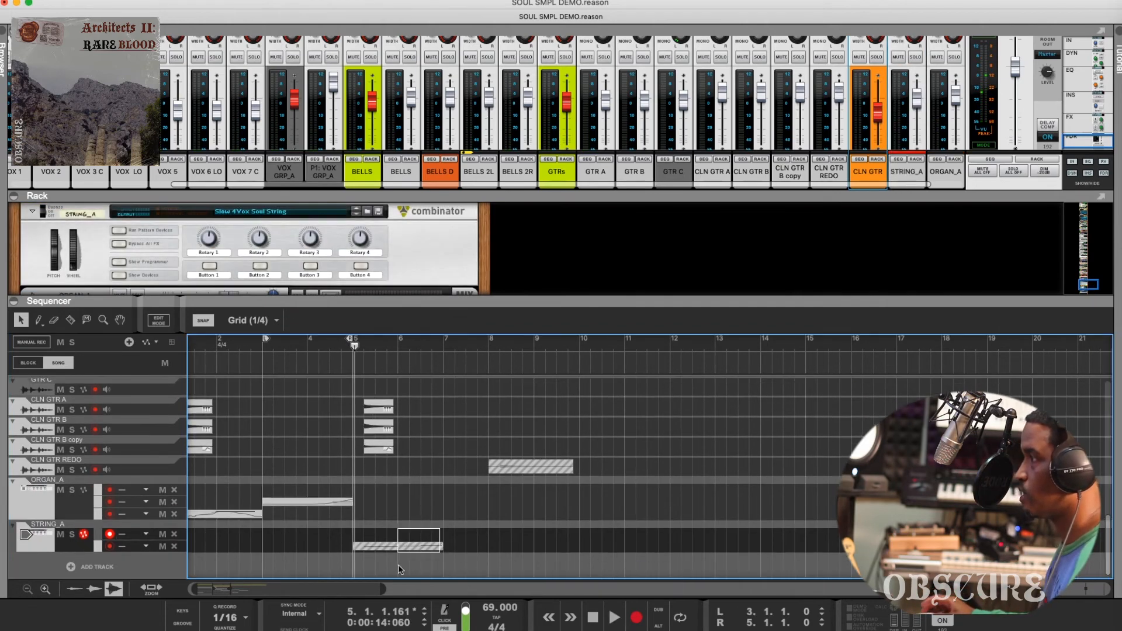
scroll(395, 560, left, 1)
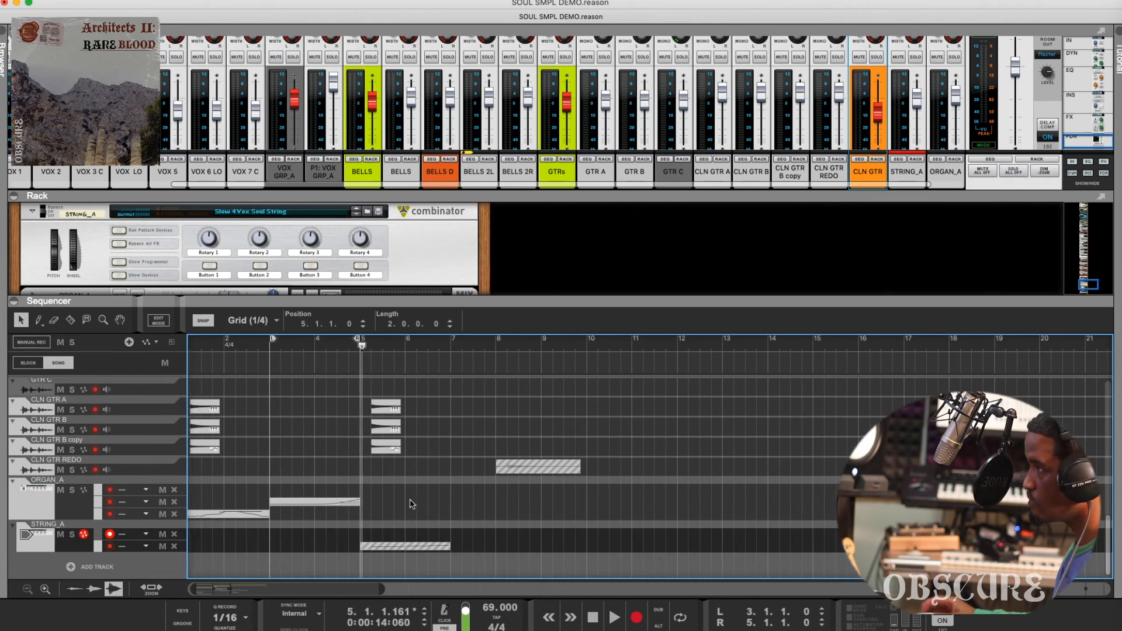
key(m)
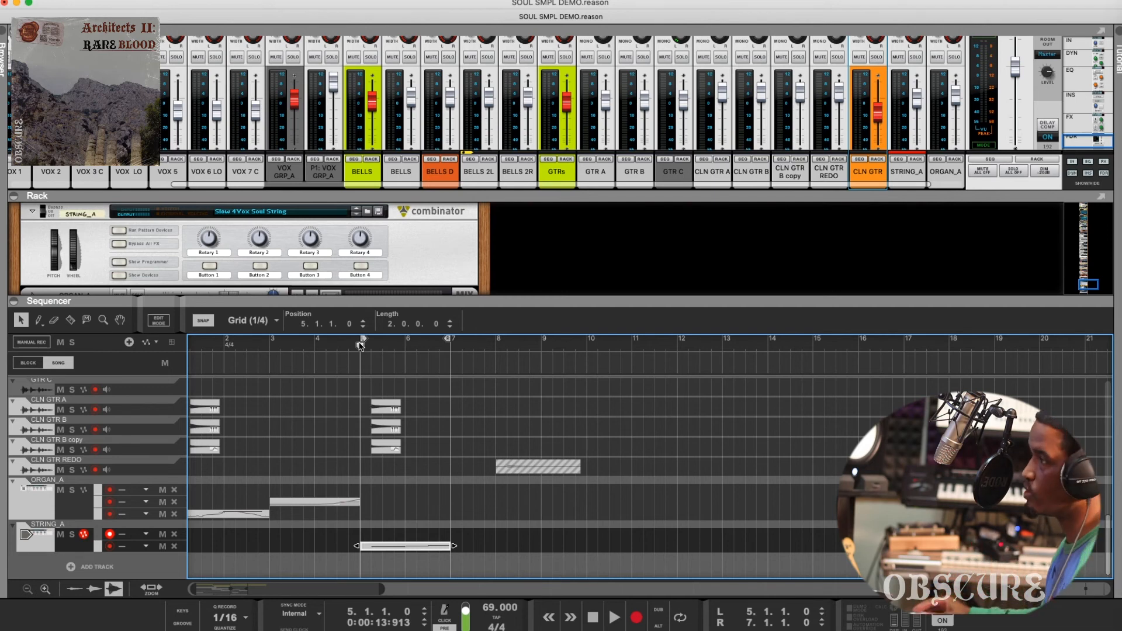
Step: Show the devices inside the STRING_A Combinator and examine the Re-Tron's String Section layers, filters, delay and ensemble settings
click(83, 546)
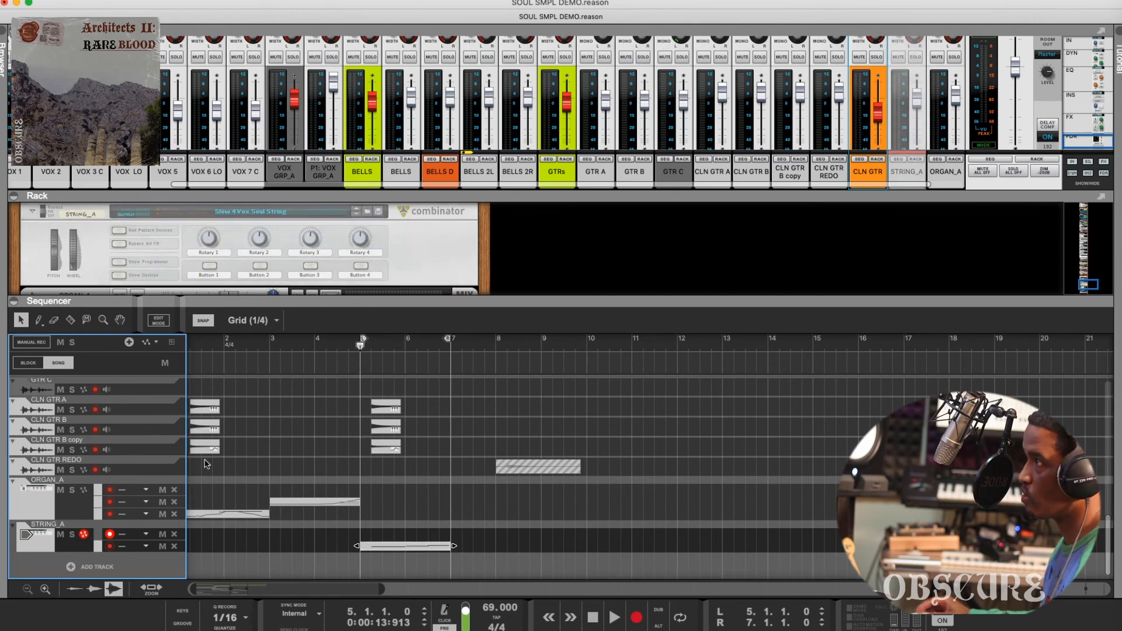
drag(375, 300, 375, 331)
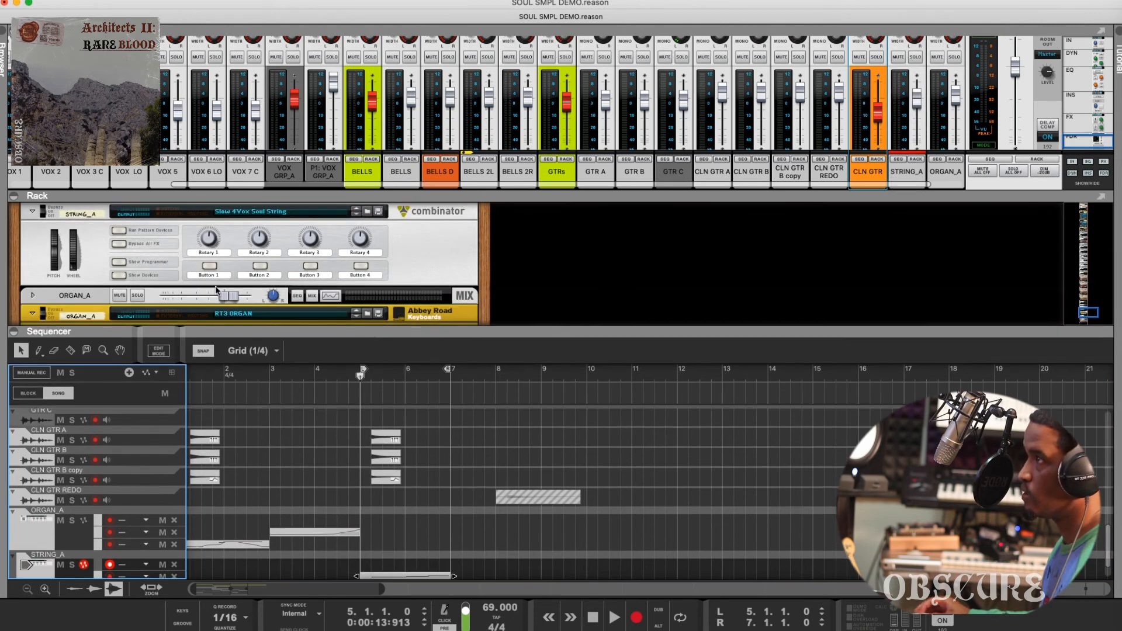
click(121, 275)
scroll(213, 322, down, 3)
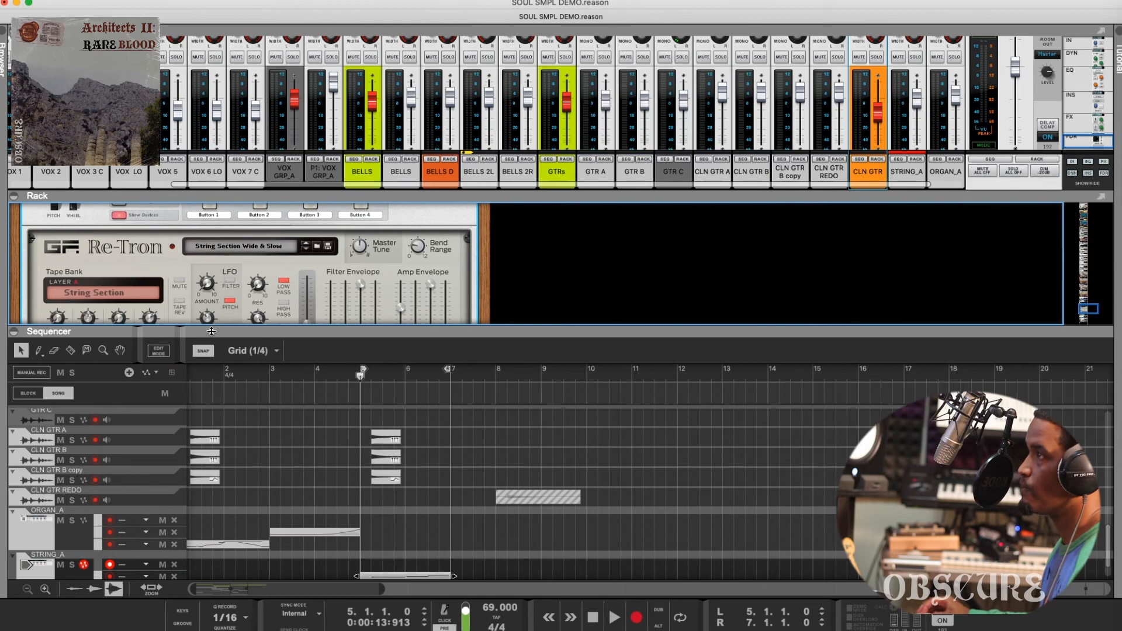
drag(211, 332, 211, 388)
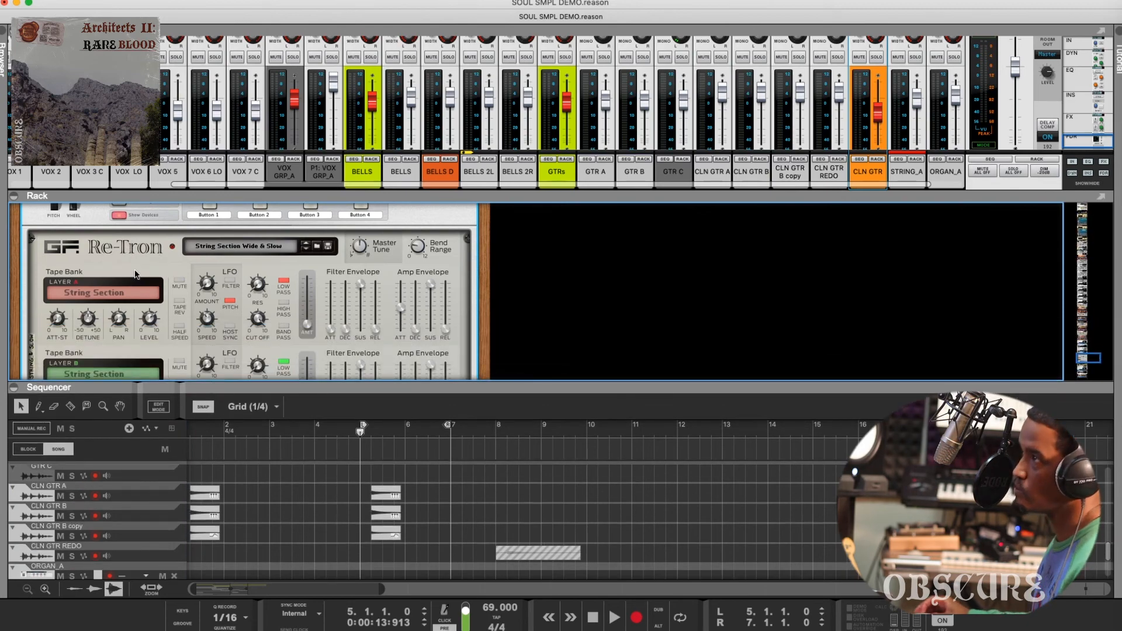
scroll(135, 274, down, 2)
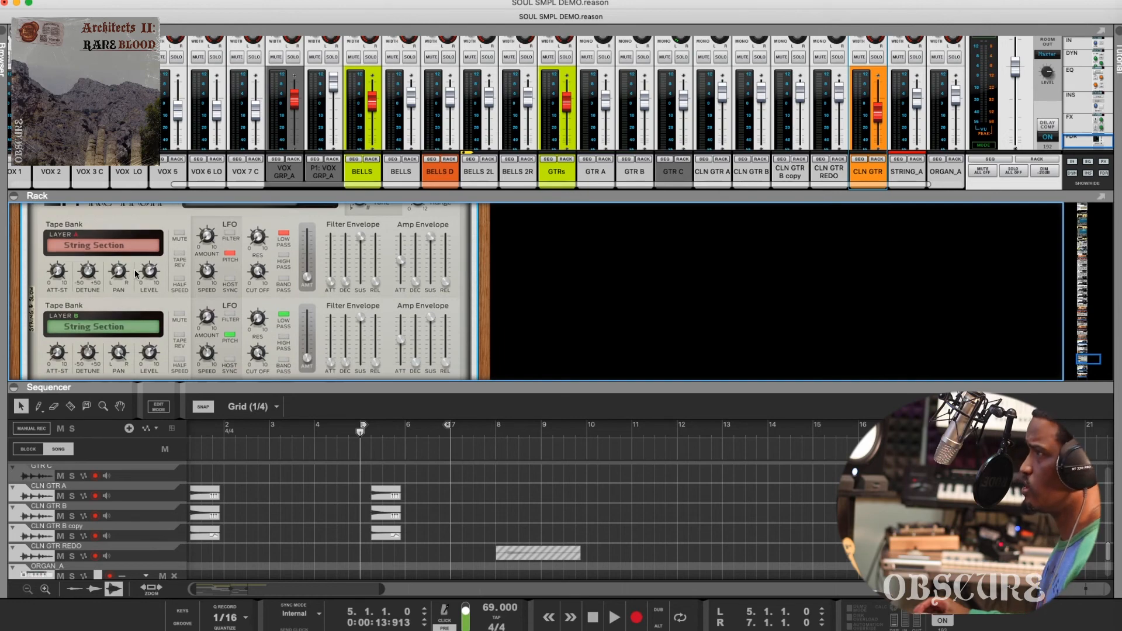
drag(335, 199, 339, 180)
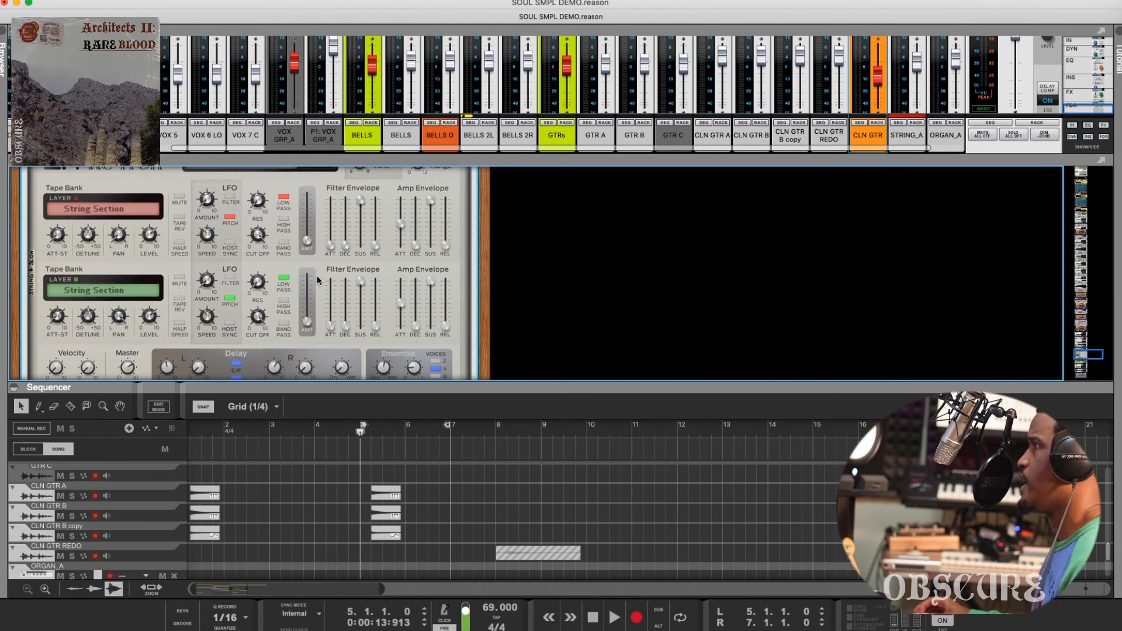
scroll(317, 280, up, 3)
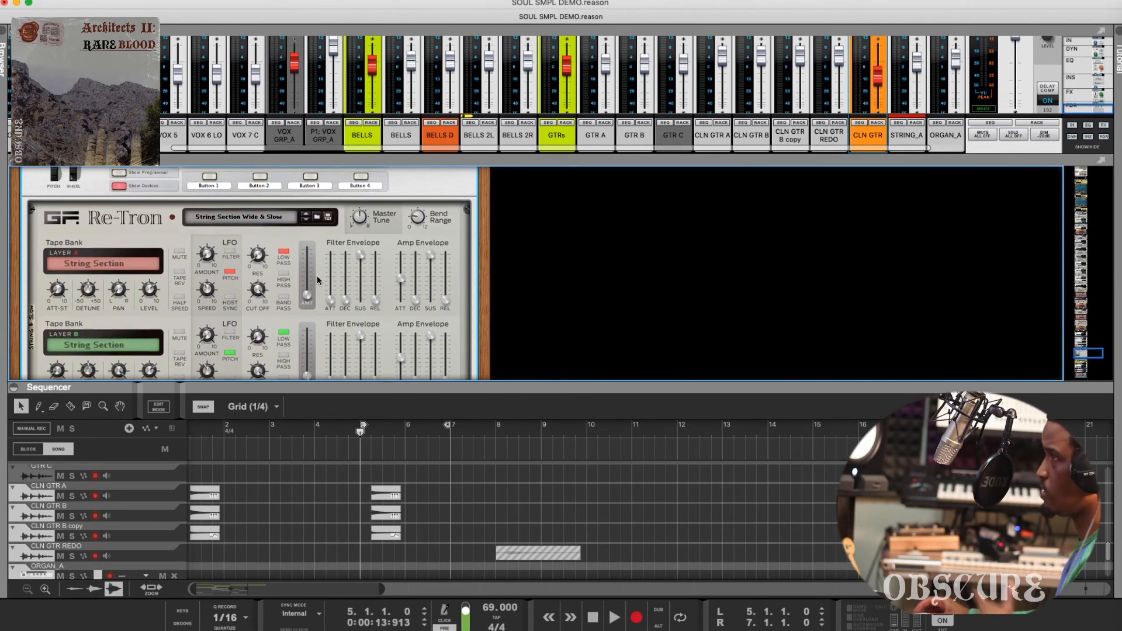
scroll(319, 280, down, 1)
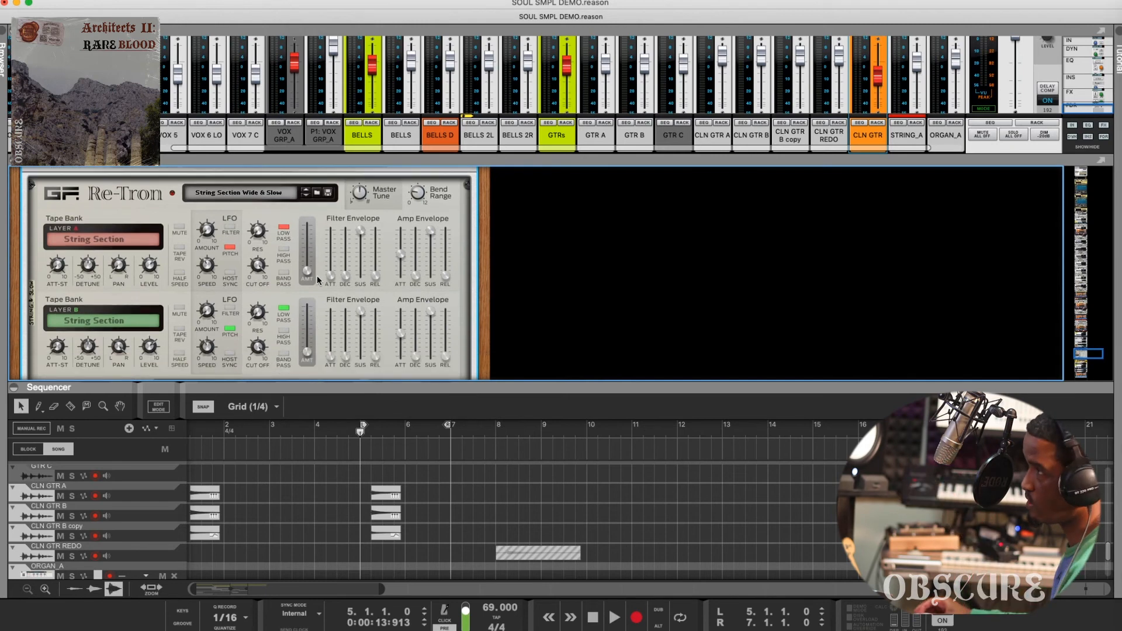
scroll(318, 280, down, 1)
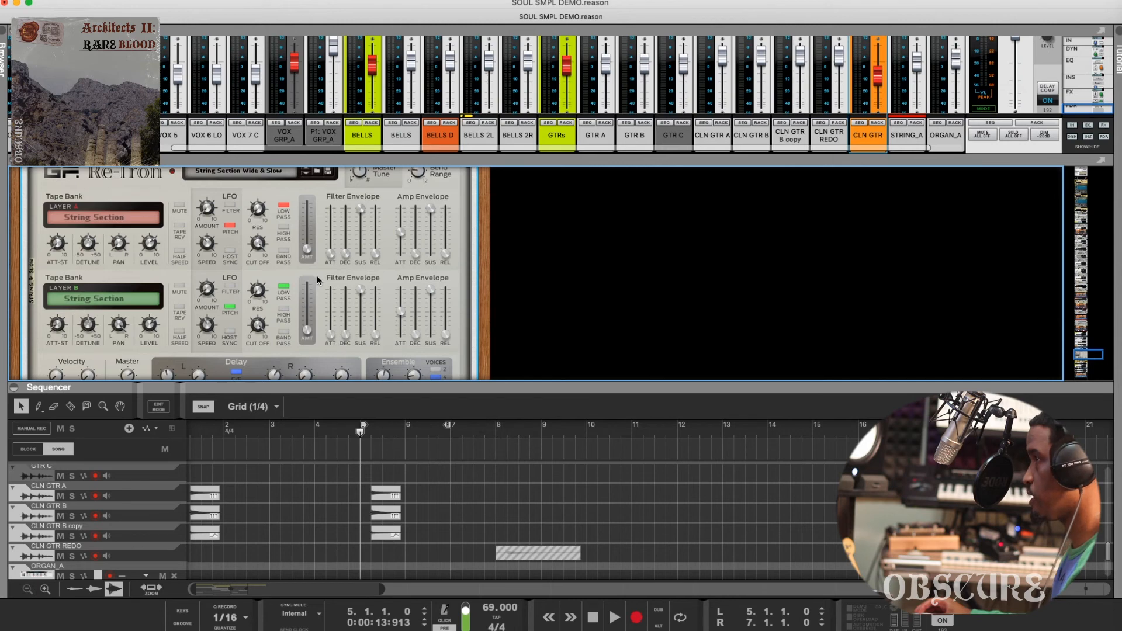
scroll(318, 281, down, 1)
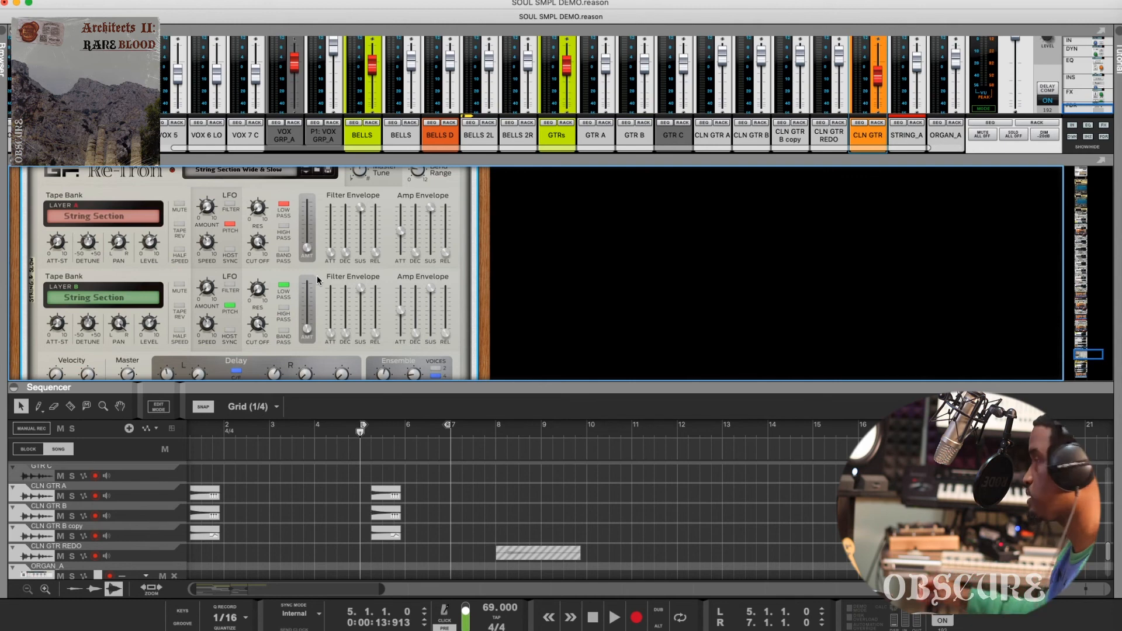
scroll(453, 375, down, 2)
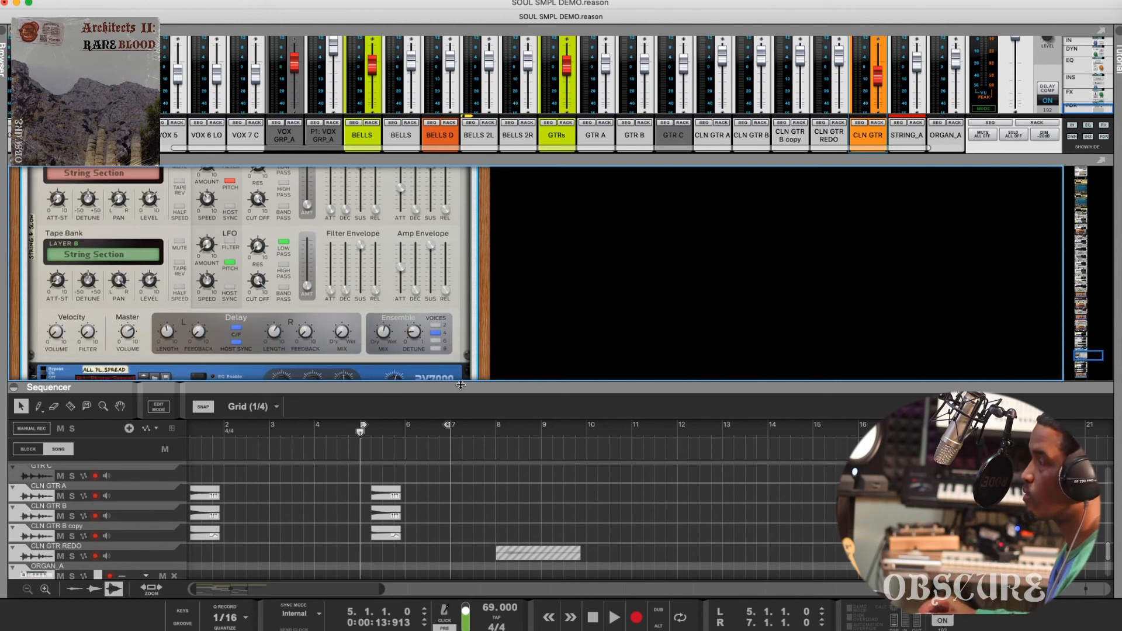
Step: Enlarge the sequencer area again and play the song from bar 1 with the strings included
drag(461, 385, 462, 306)
scroll(421, 466, down, 1)
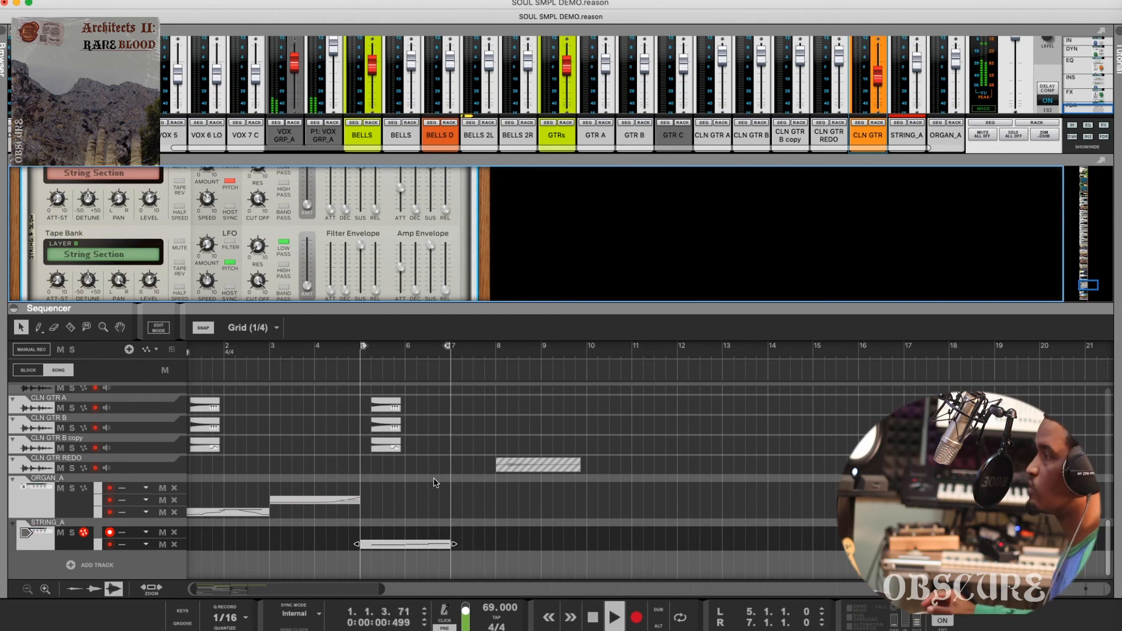
key(space)
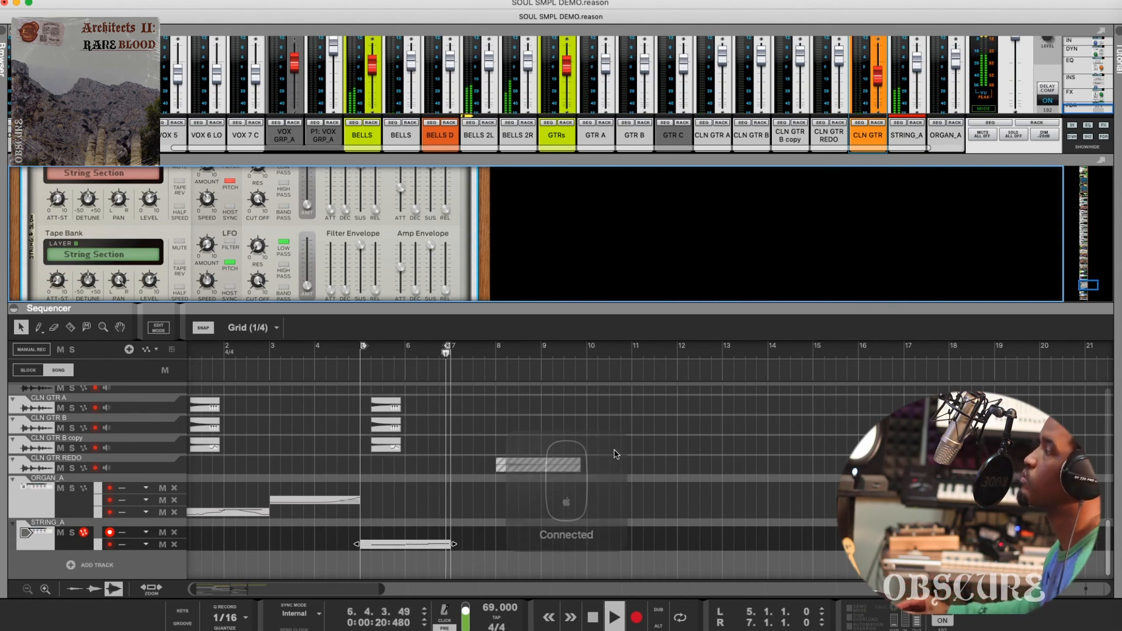
Step: Select the two-bar clip at bar 7, set the loop range to bars 7 to 9 and return the playhead to bar 1
scroll(629, 481, up, 3)
scroll(629, 481, up, 10)
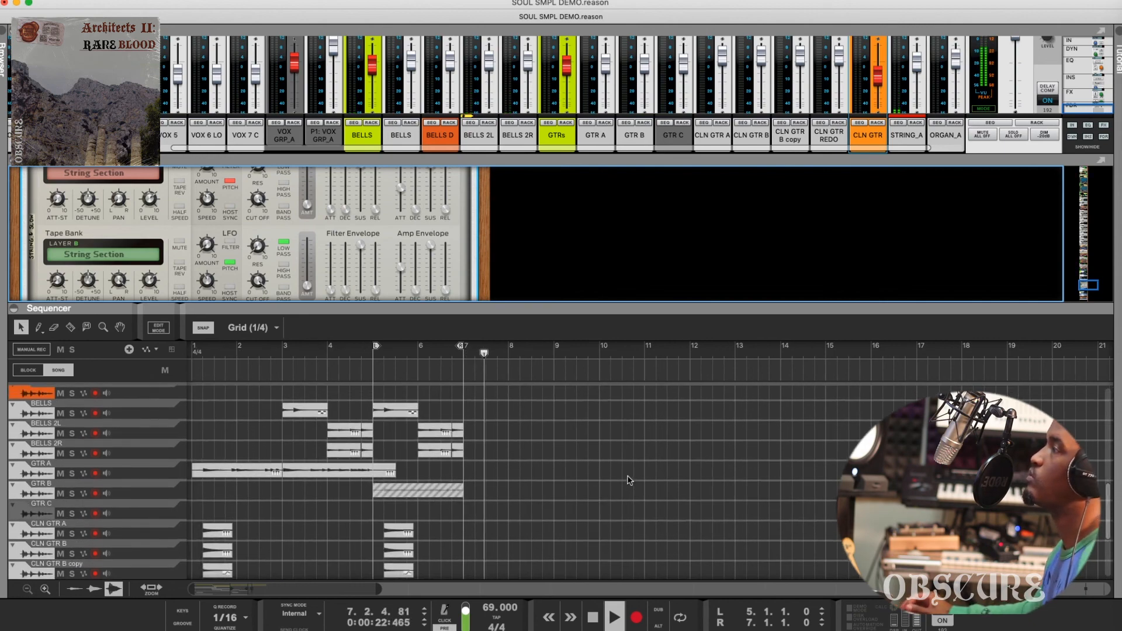
scroll(610, 480, up, 5)
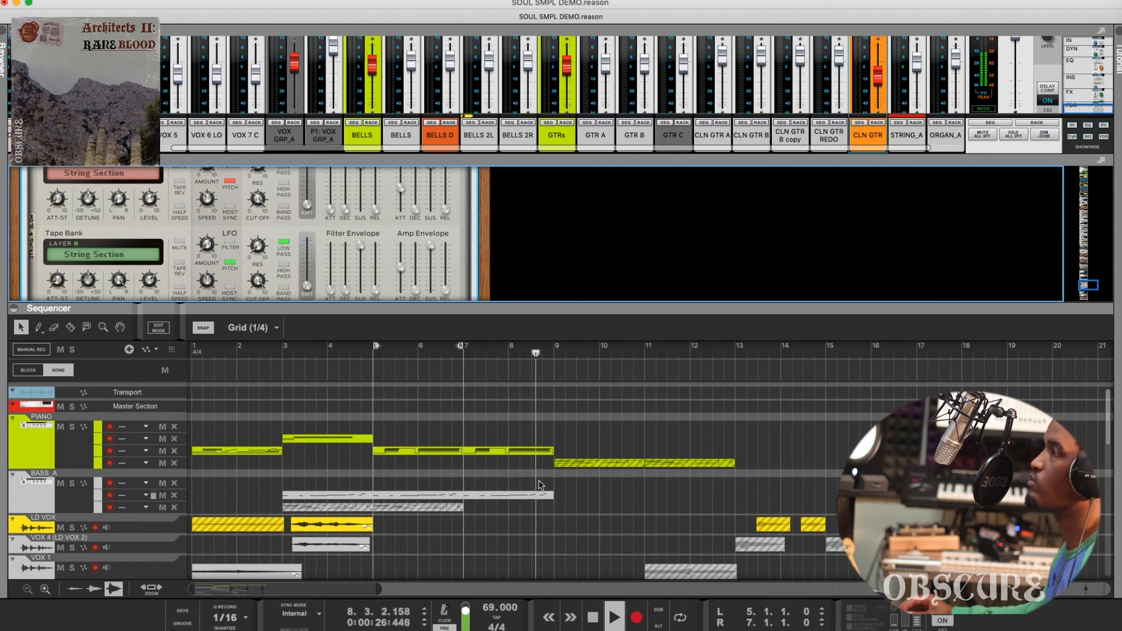
click(443, 452)
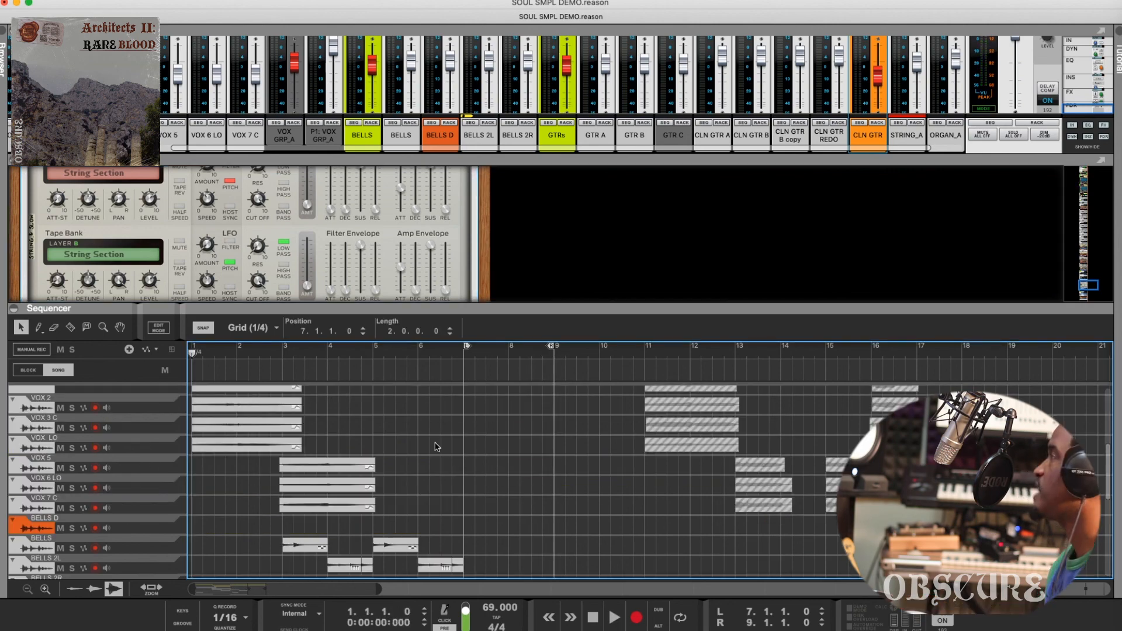